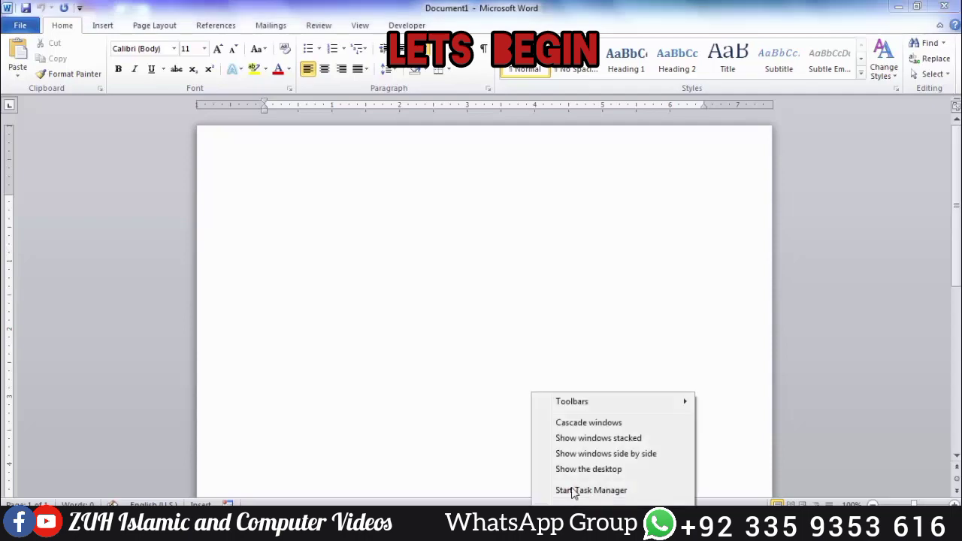
Step: Set the blank Document1 page to landscape orientation
left_click(362, 172)
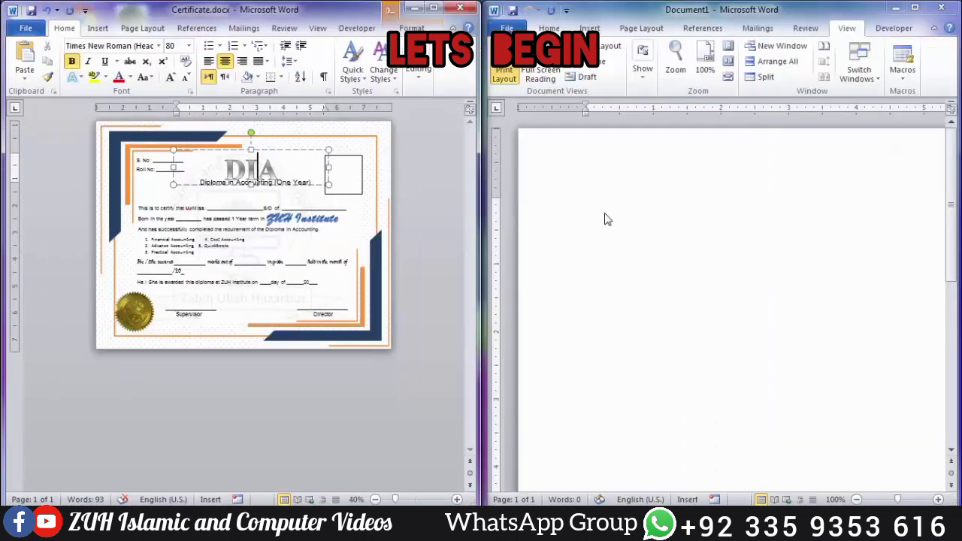
left_click(661, 218)
scroll(700, 217, "down", 4)
left_click(637, 29)
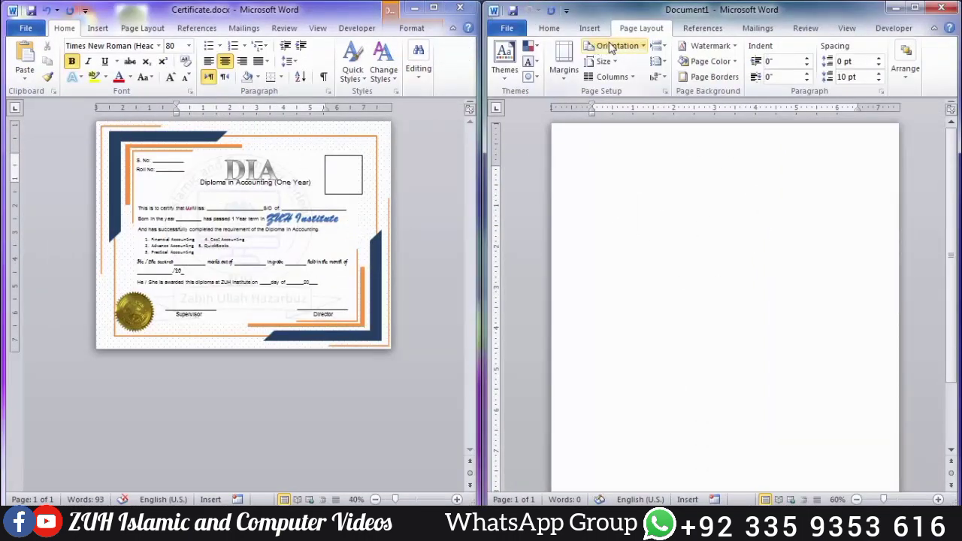
left_click(611, 47)
left_click(624, 100)
scroll(720, 193, "down", 1)
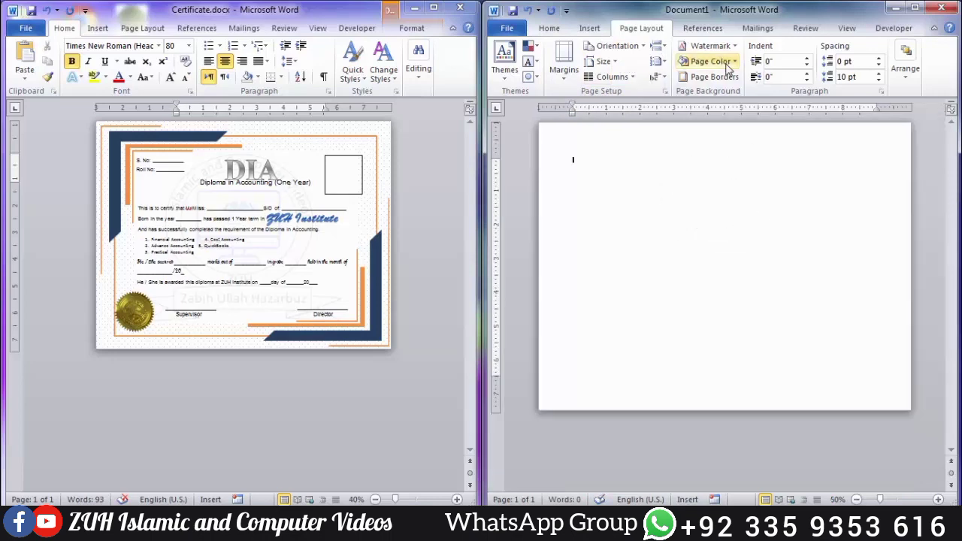
Step: Fill the page background with the 5% dotted pattern, using a gray foreground color
left_click(728, 68)
left_click(702, 209)
left_click(455, 86)
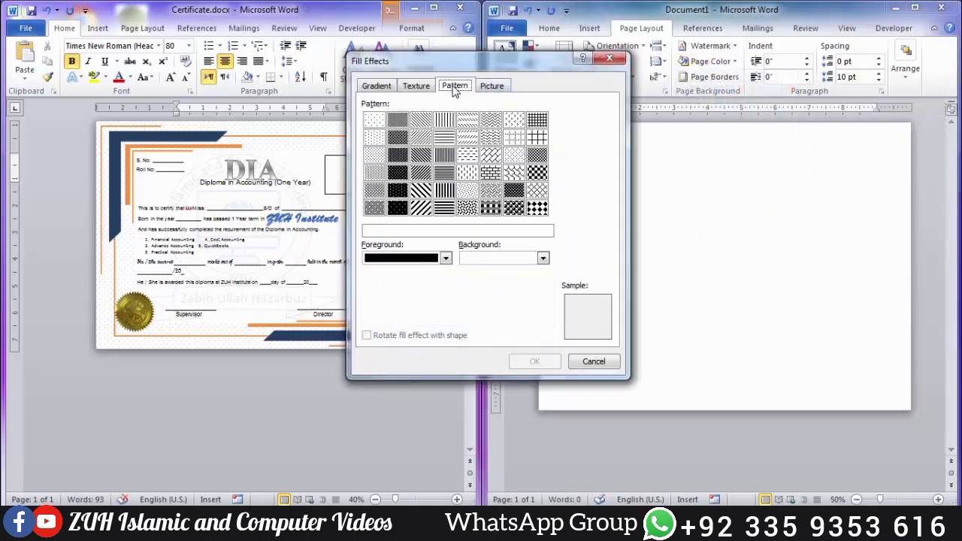
left_click(374, 120)
left_click(543, 257)
left_click(445, 258)
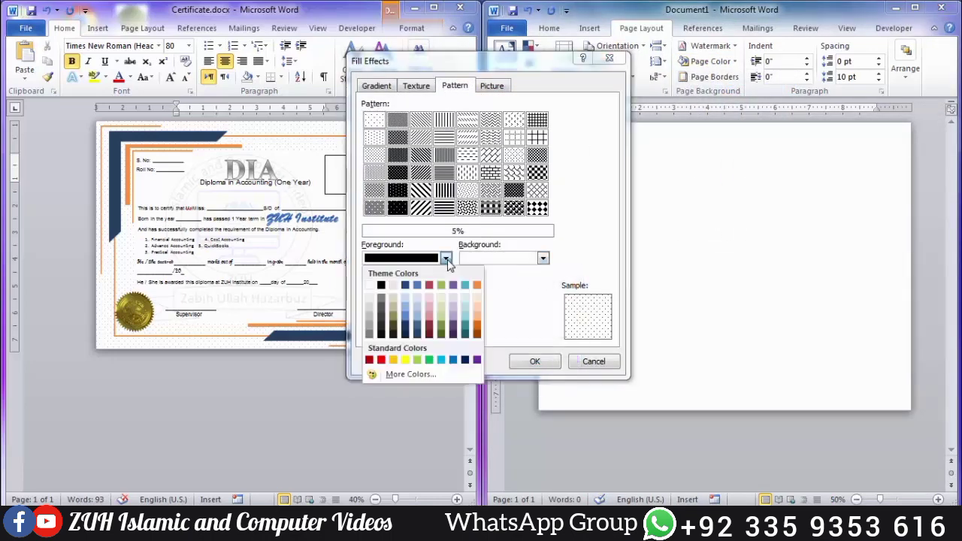
left_click(368, 331)
left_click(535, 361)
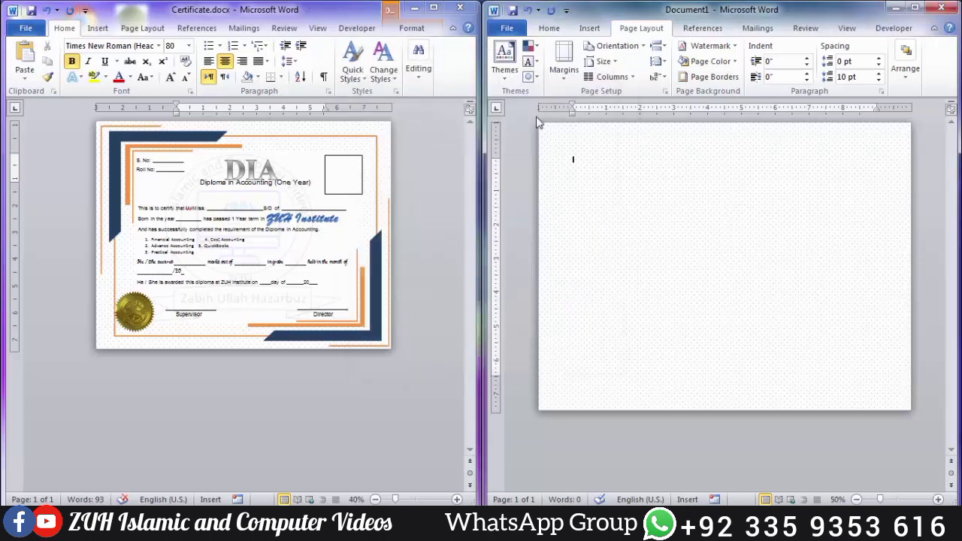
Step: Draw a large rectangle just inside the page edges and apply the orange colored-outline shape style
left_click(588, 28)
left_click(630, 66)
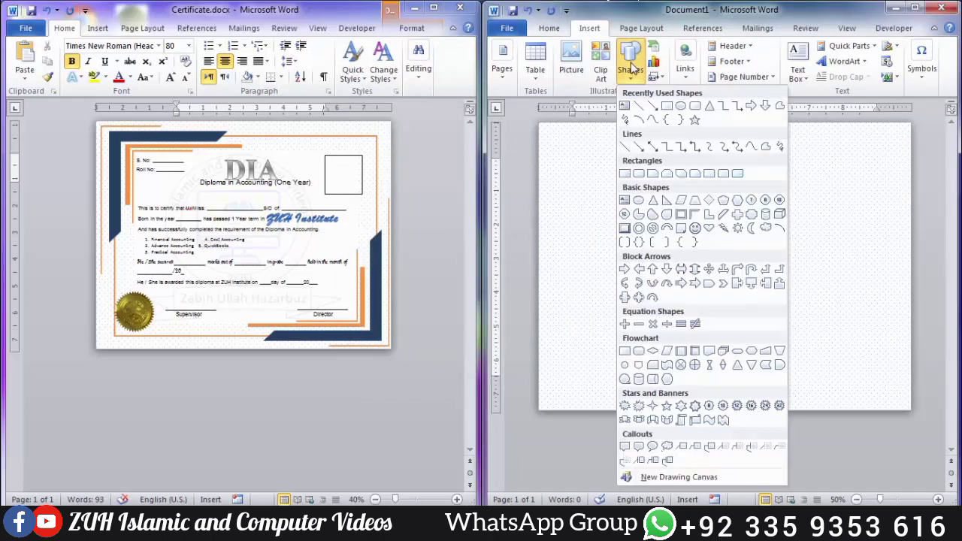
left_click(695, 105)
left_click_drag(554, 133, 894, 393)
left_click(569, 72)
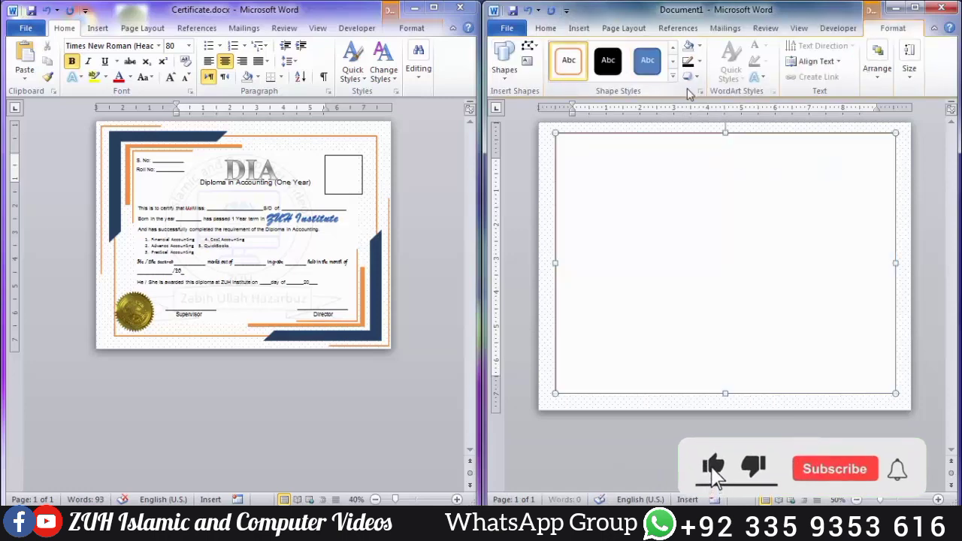
Step: Remove the rectangle's fill and set its outline weight to 3 pt
left_click(700, 46)
left_click(716, 162)
left_click(692, 61)
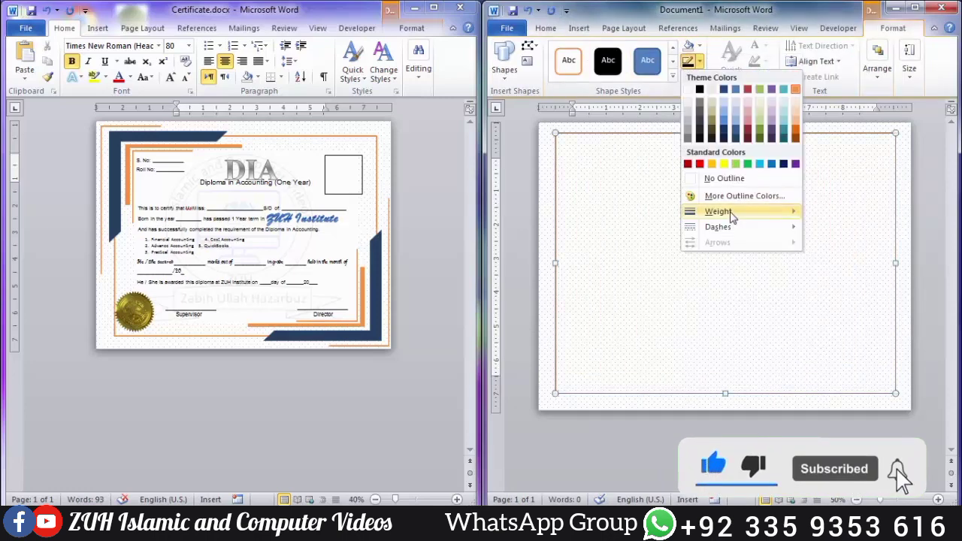
mouse_move(718, 211)
left_click(881, 309)
left_click(676, 218)
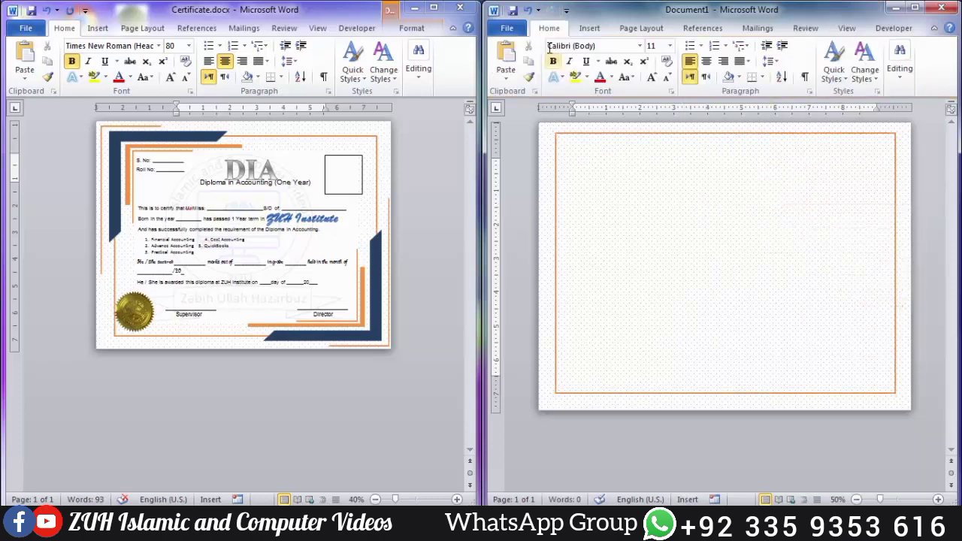
Step: Insert a half frame shape near the page's upper-left corner, thin its arms, shorten its height and widen it slightly
left_click(589, 29)
left_click(631, 69)
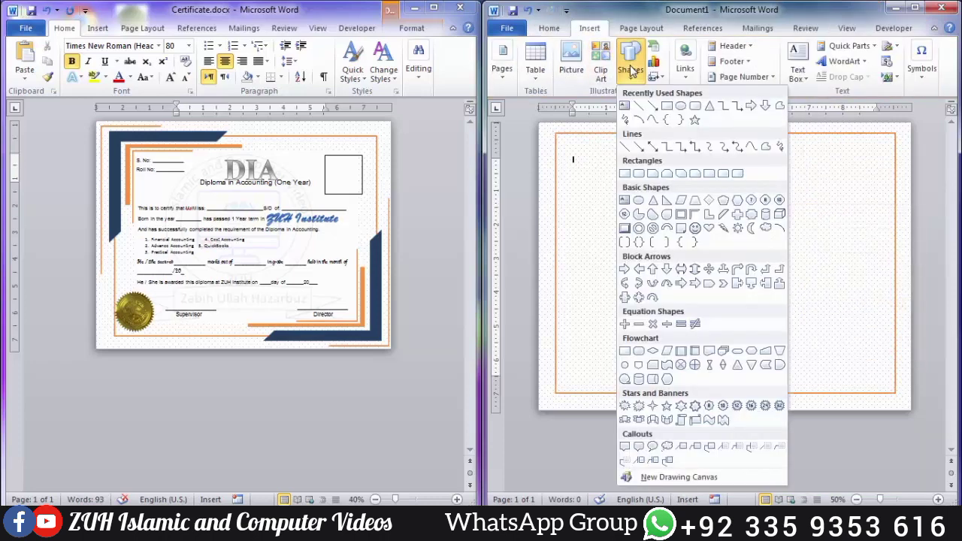
left_click(694, 214)
left_click_drag(593, 158, 723, 368)
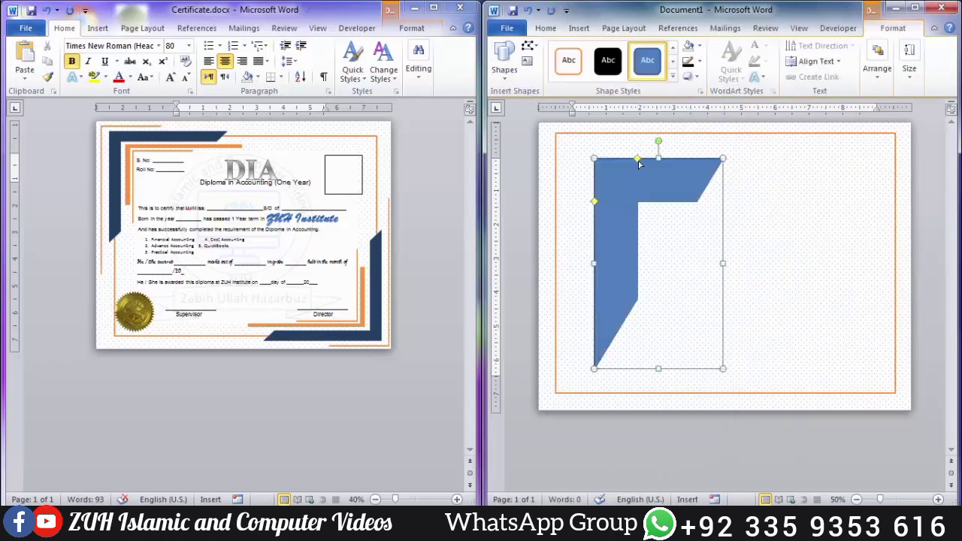
left_click_drag(639, 165, 595, 175)
left_click_drag(659, 368, 658, 302)
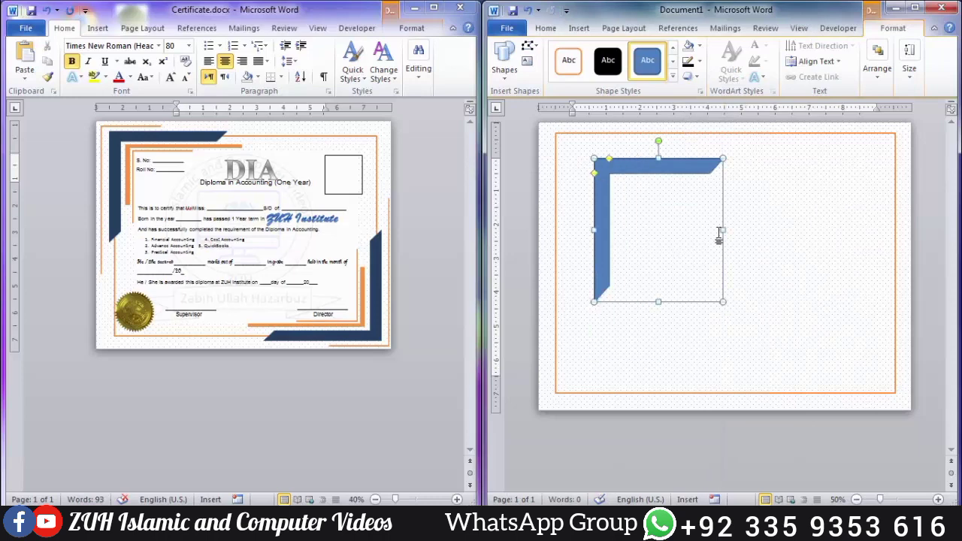
mouse_move(723, 230)
left_mouse_down()
mouse_move(713, 226)
mouse_move(736, 229)
left_mouse_up()
Step: Fill the half frame with dark blue and move it over the orange rectangle's upper-left corner
left_click(699, 46)
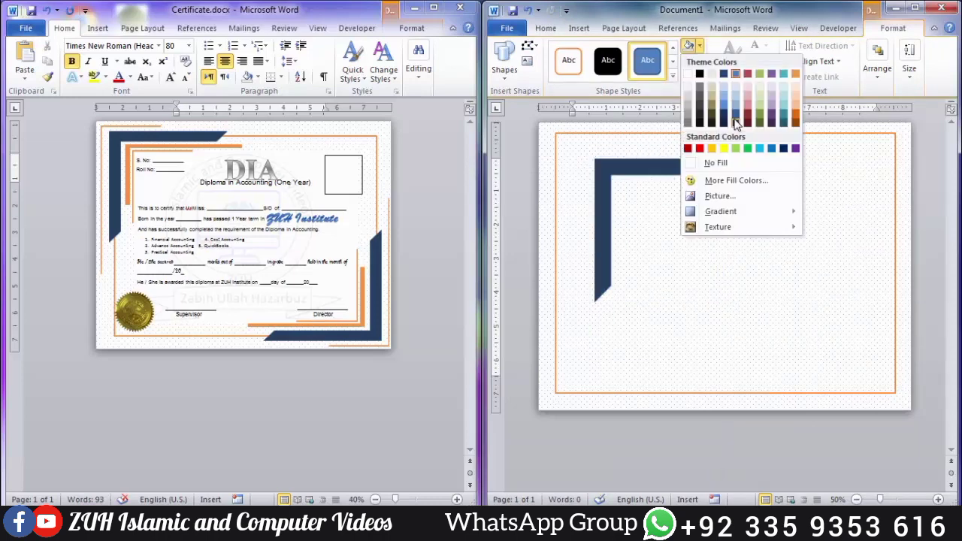
left_click(735, 129)
left_click_drag(635, 168, 563, 144)
Step: Shrink the orange border rectangle slightly so its edges sit farther inside the page
left_click(557, 134)
left_click(867, 346)
left_click(894, 392)
left_click_drag(895, 393, 883, 380)
left_click(646, 208)
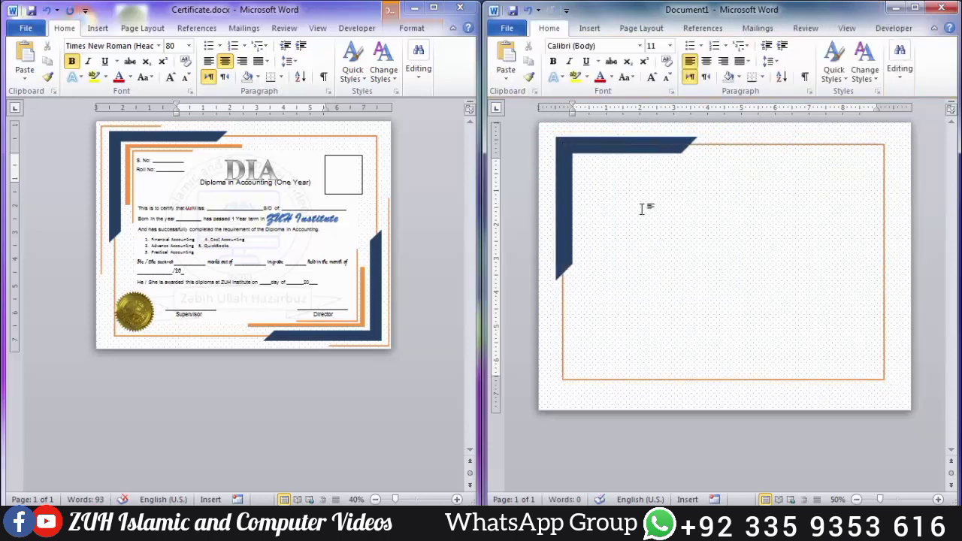
Step: Duplicate the dark blue half frame, rotate the copy 180° and place it on the border's lower-right corner
left_click(616, 151)
key("ctrl+d")
left_click_drag(616, 153, 732, 397)
left_click_drag(762, 373, 851, 377)
left_click(665, 230)
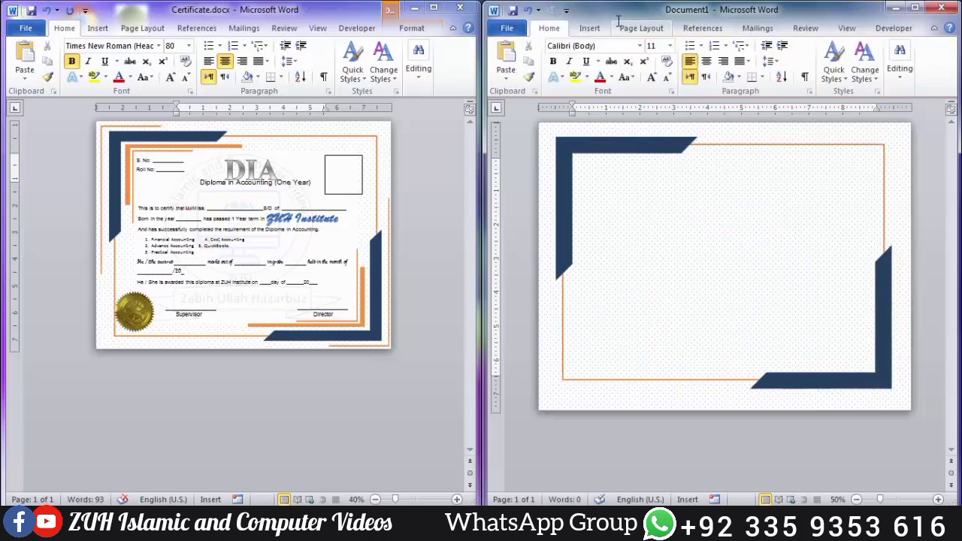
Step: Insert an L-shape in the middle of the page and make both of its arms thin
left_click(589, 28)
left_click(630, 62)
left_click(708, 214)
left_click_drag(645, 205, 735, 334)
left_click_drag(690, 206, 658, 205)
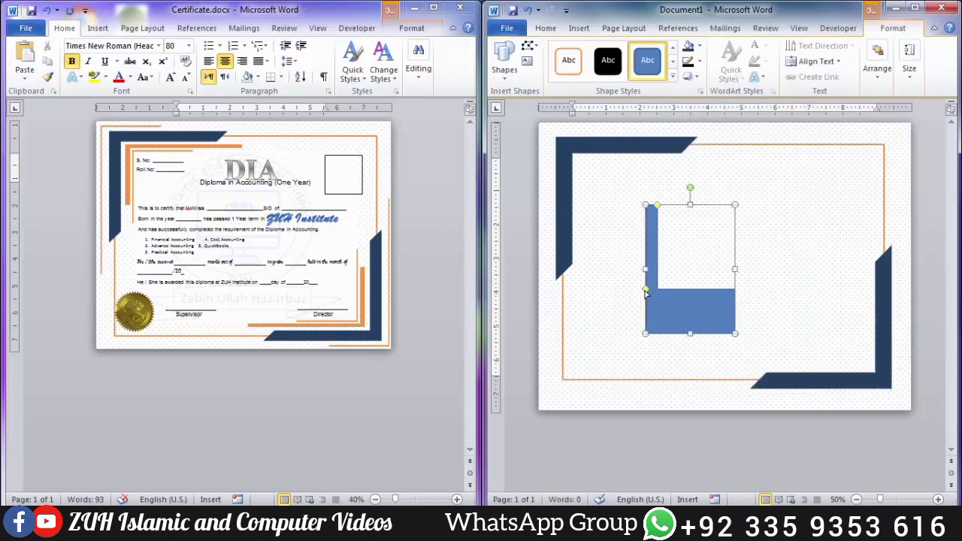
left_click_drag(645, 328, 645, 325)
Step: Rotate the L-shape 90° clockwise, fit it inside the upper-left half frame and remove its outline
left_click_drag(689, 187, 808, 269)
left_click_drag(671, 215, 609, 165)
left_click(691, 61)
left_click(710, 181)
Step: Check the orange border rectangle's custom outline color for its RGB values
left_click(736, 145)
left_click(692, 61)
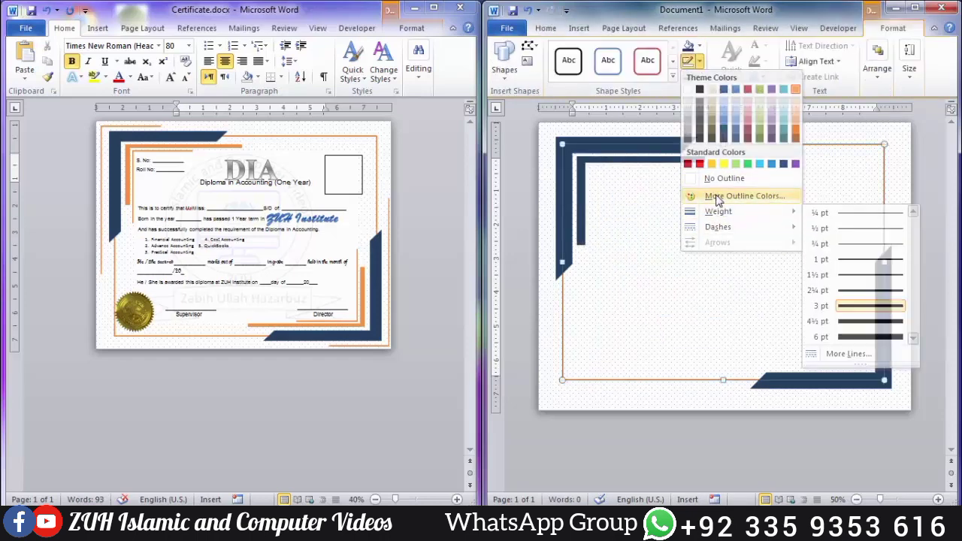
left_click(710, 196)
left_click(802, 164)
Step: Fill the L-shape with the custom color RGB 247, 150, 70
left_click(580, 203)
left_click(693, 45)
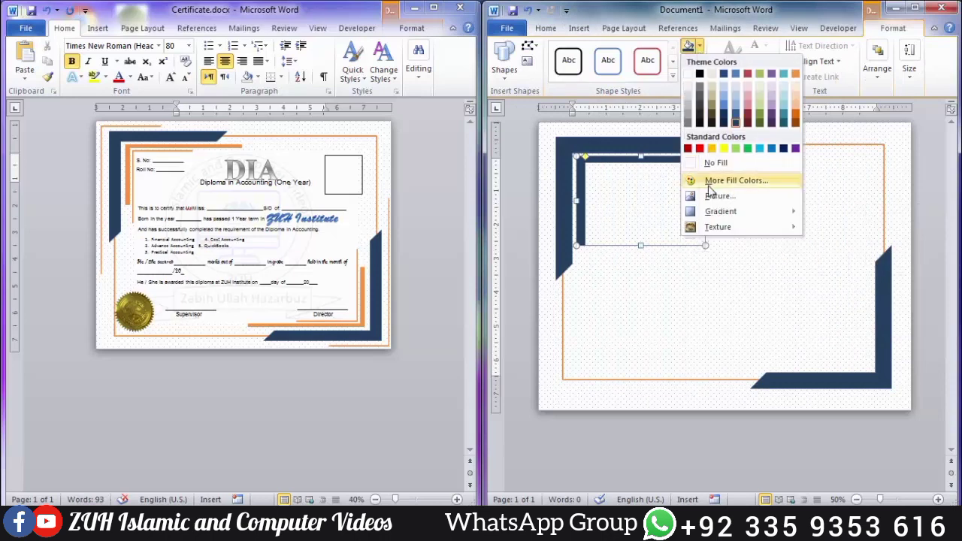
left_click(717, 179)
type("247")
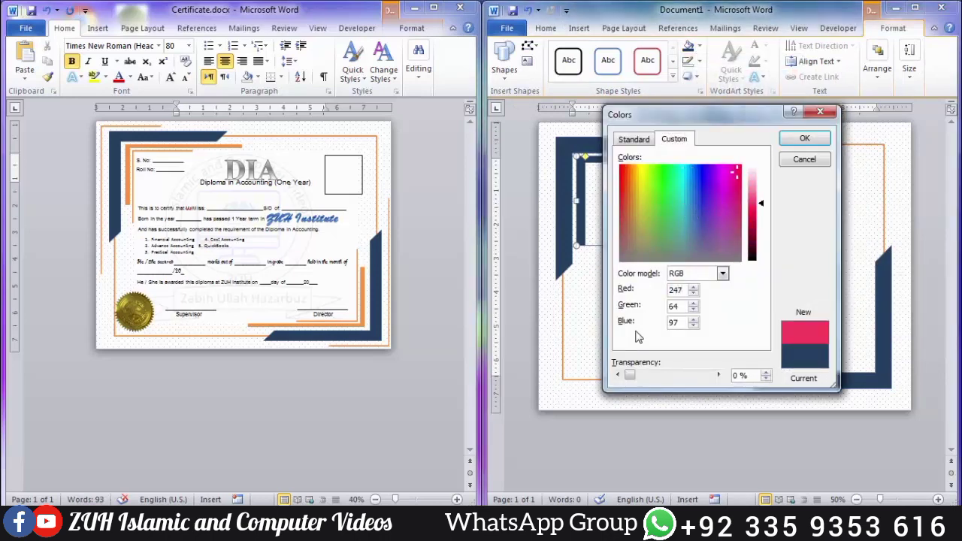
key("Tab")
type("150")
key("Tab")
type("70")
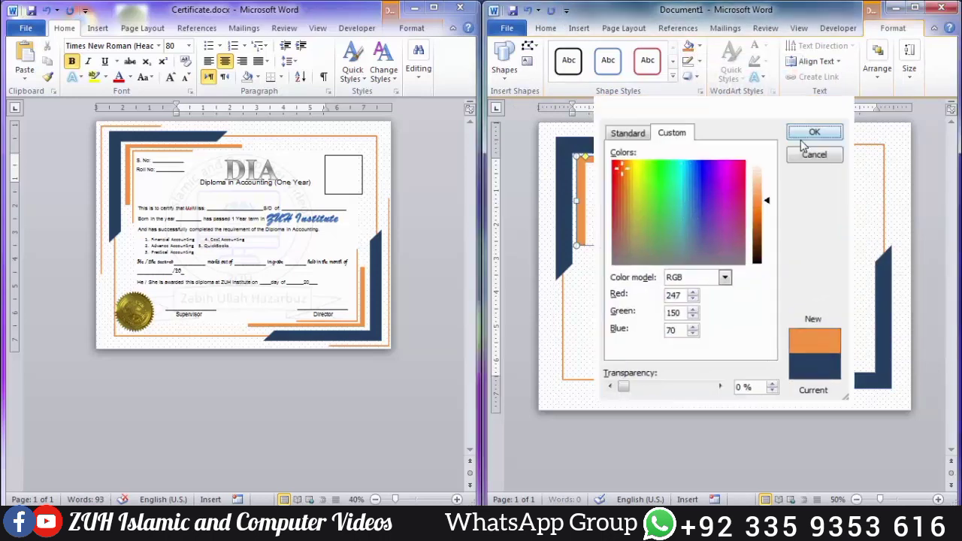
left_click(802, 139)
Step: Widen the orange L-shape, adjust its arm thickness and reduce its height
left_click_drag(705, 201, 717, 200)
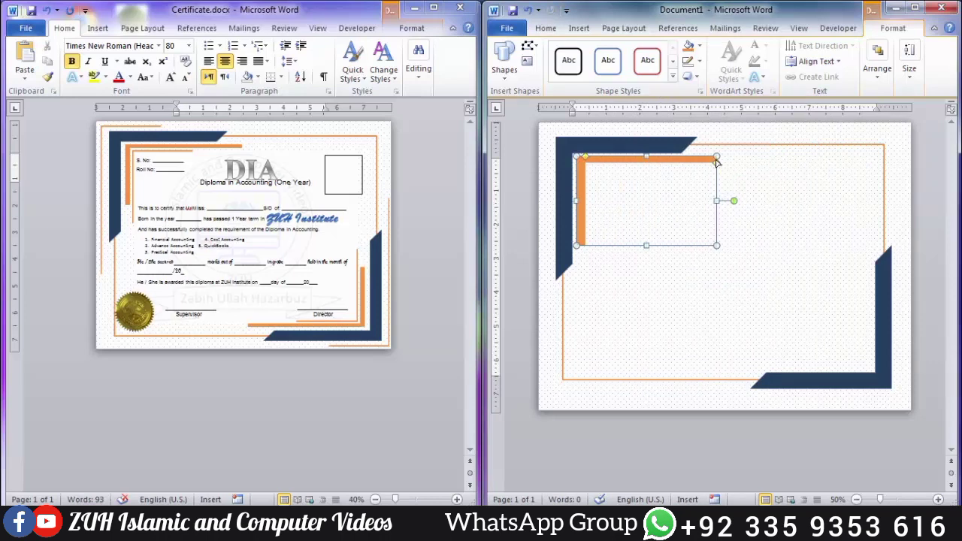
left_click_drag(717, 163, 716, 159)
scroll(690, 200, "up", 2)
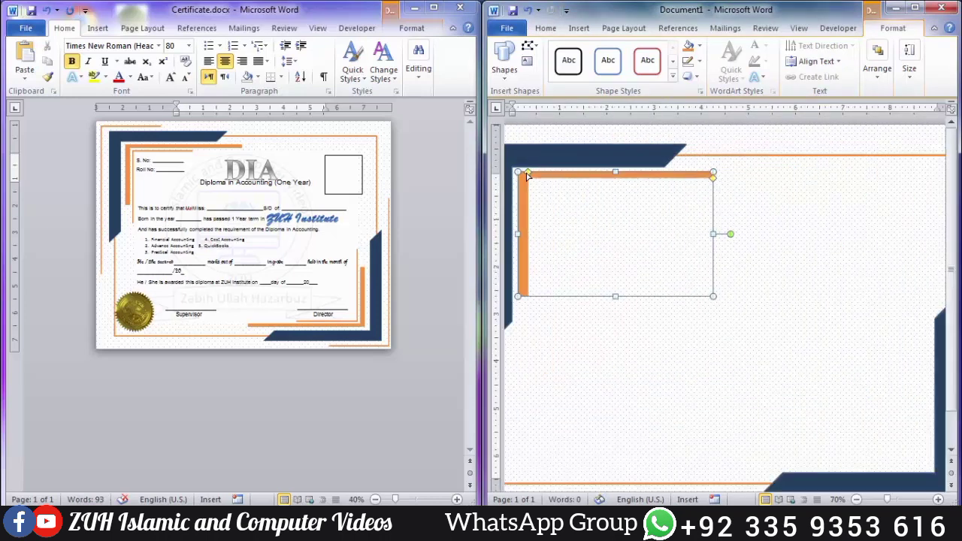
left_click_drag(615, 296, 612, 269)
left_click(655, 314)
scroll(655, 313, "down", 1)
Step: Duplicate the orange L-shape, make the copy thinner and smaller, and nest it inside the original
left_click(553, 167)
key("ctrl+d")
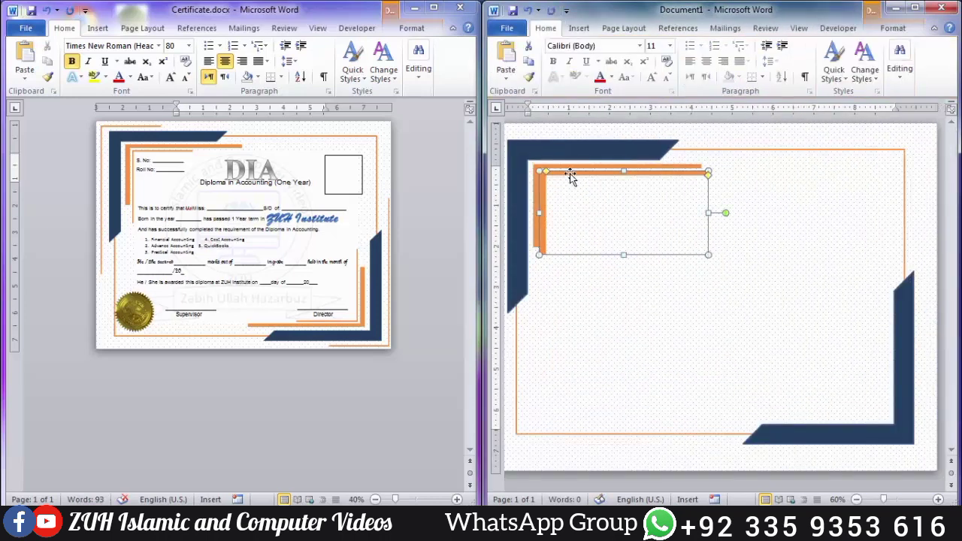
left_click_drag(571, 174, 554, 186)
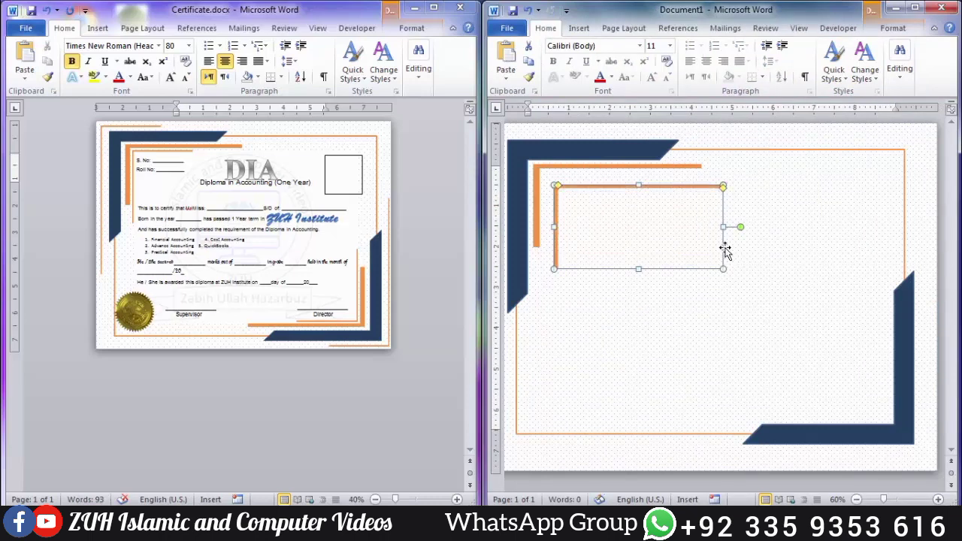
left_click_drag(723, 269, 596, 224)
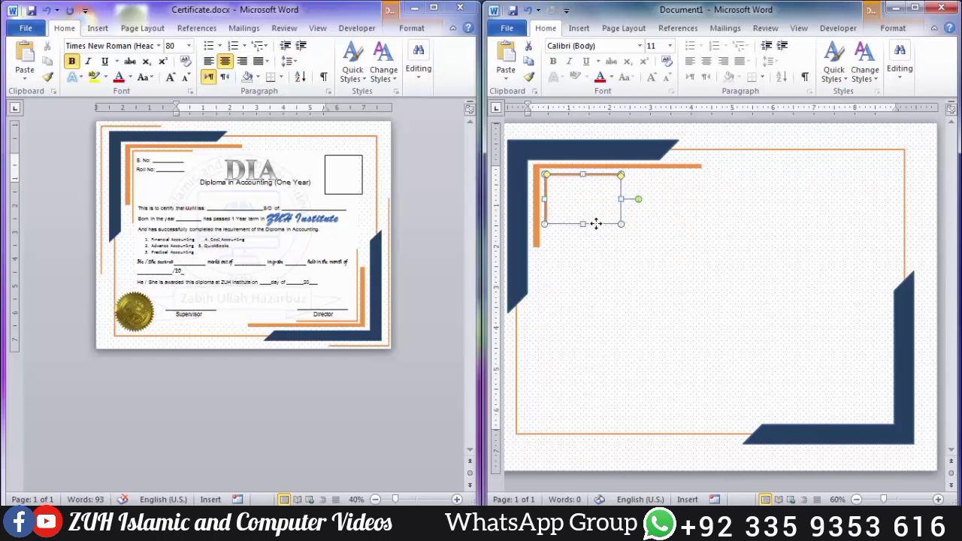
scroll(576, 215, "up", 6)
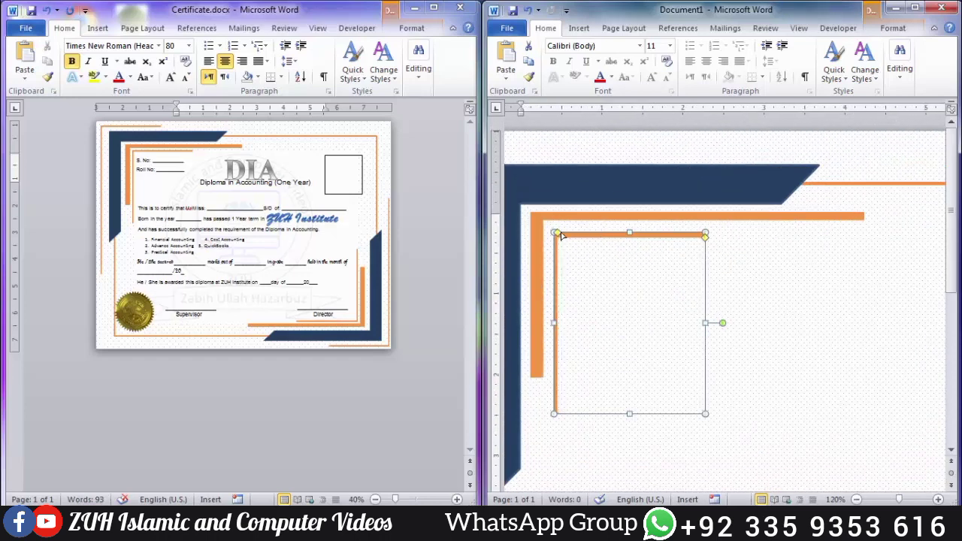
left_click(751, 311)
scroll(690, 265, "down", 7)
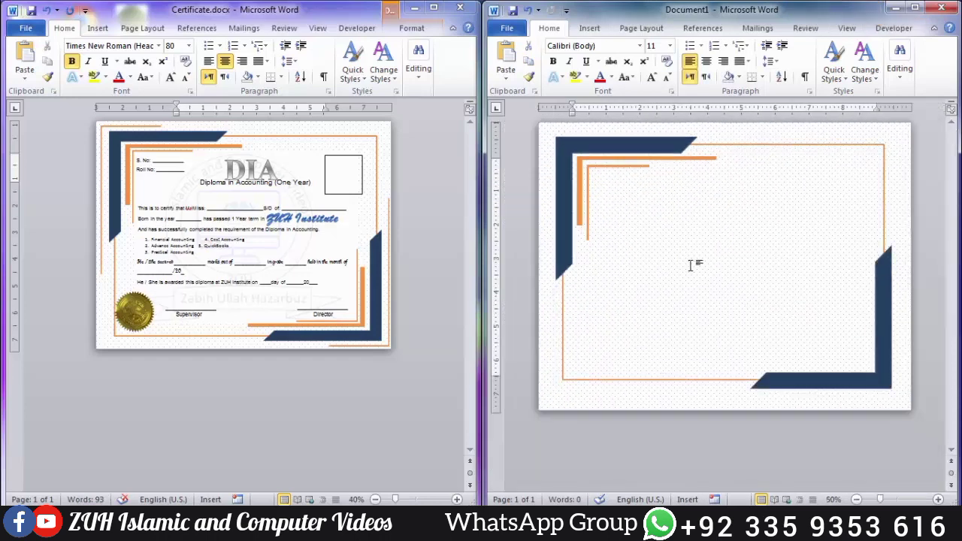
Step: Duplicate the thin inner L-shape, enlarge the copy and move it outside the half frame at the page's upper-left corner
left_click(588, 172)
left_click_drag(649, 237, 688, 355)
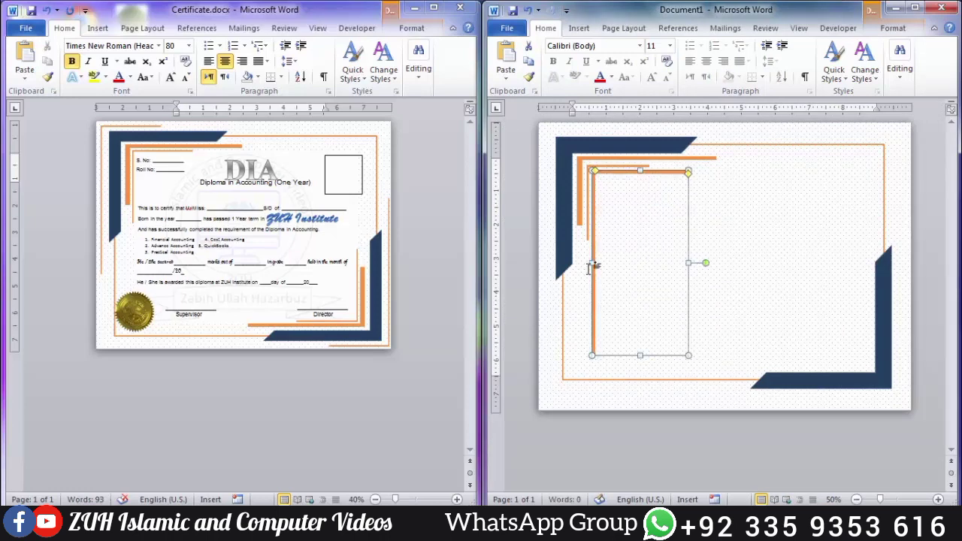
left_click_drag(591, 267, 545, 238)
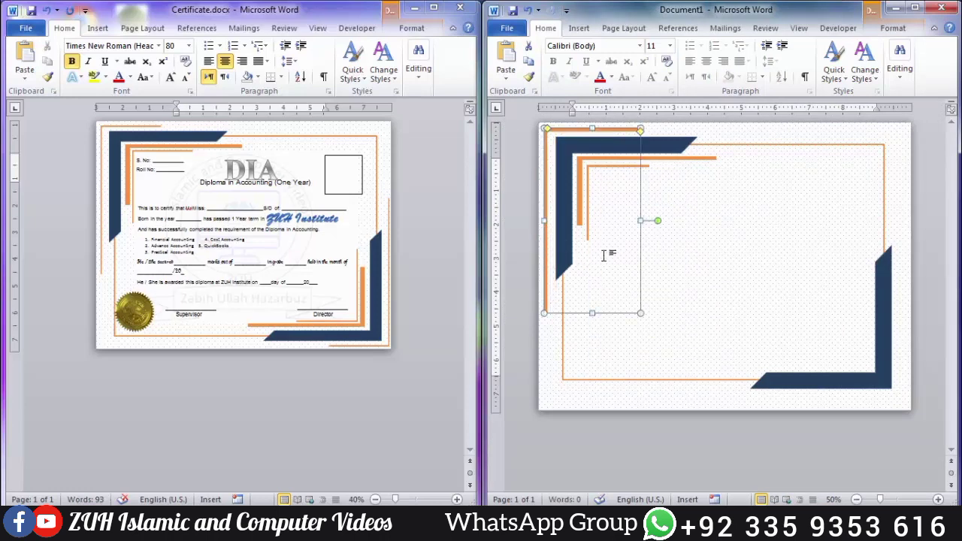
Step: Duplicate the outer orange L-shape, rotate the copy 180° and place it at the page's lower-right corner
key("ctrl+d")
left_click_drag(573, 136, 754, 234)
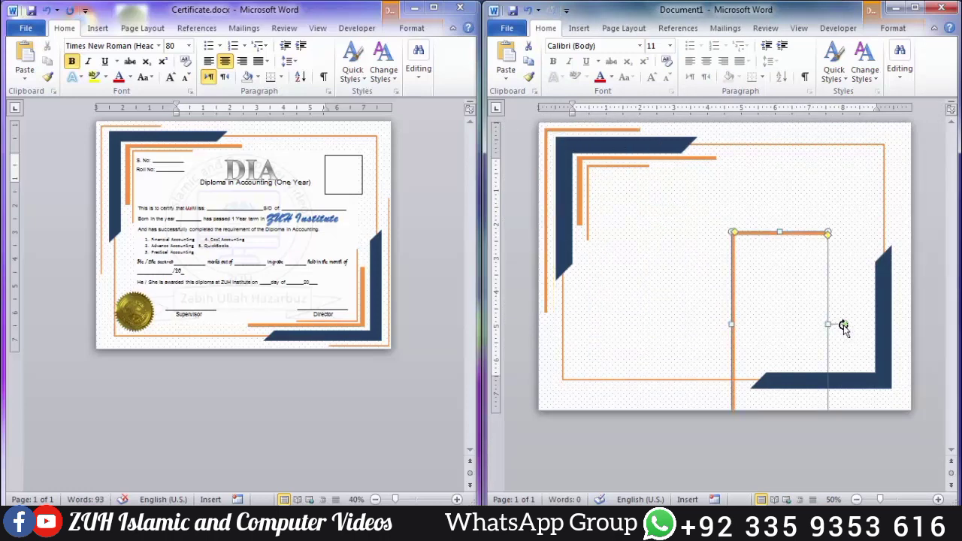
left_click_drag(843, 324, 681, 324)
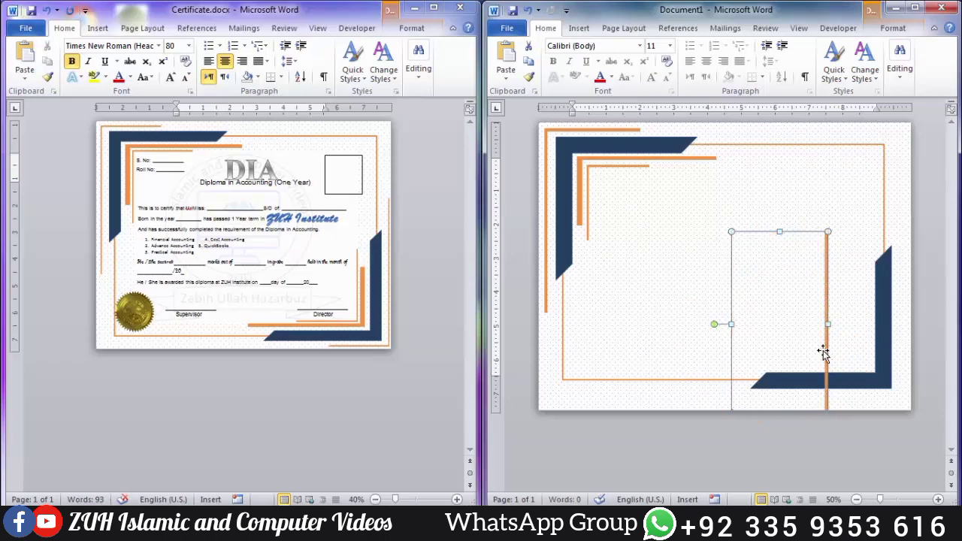
left_click_drag(824, 353, 900, 338)
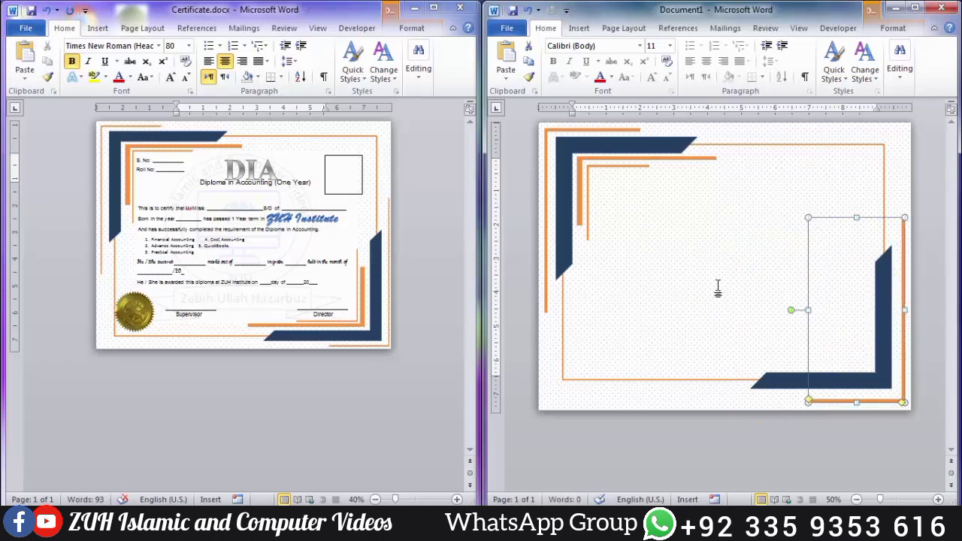
Step: Group the two nested orange L-shapes inside the blue half frame at the page's upper-left corner
left_click(586, 157)
left_click(594, 176, "shift")
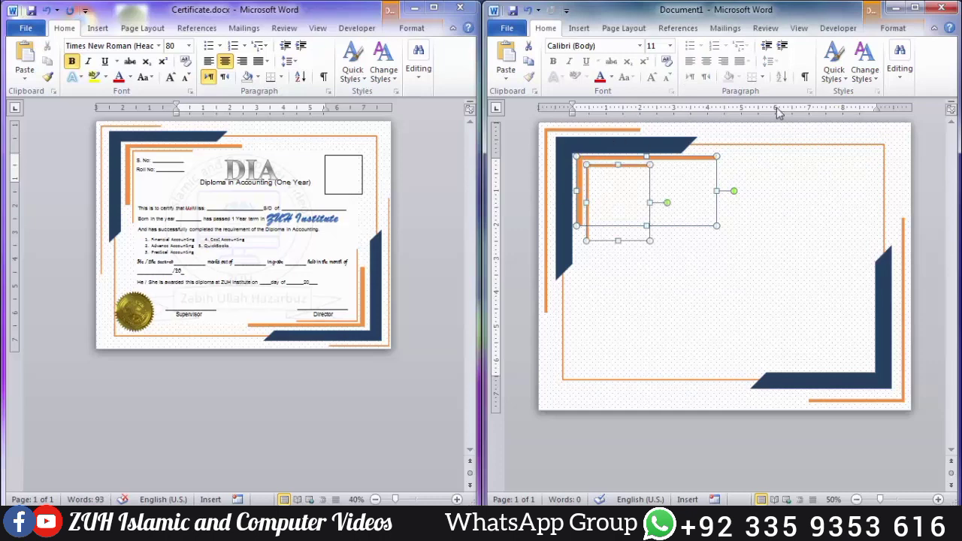
left_click(900, 66)
left_click(893, 27)
left_click(878, 66)
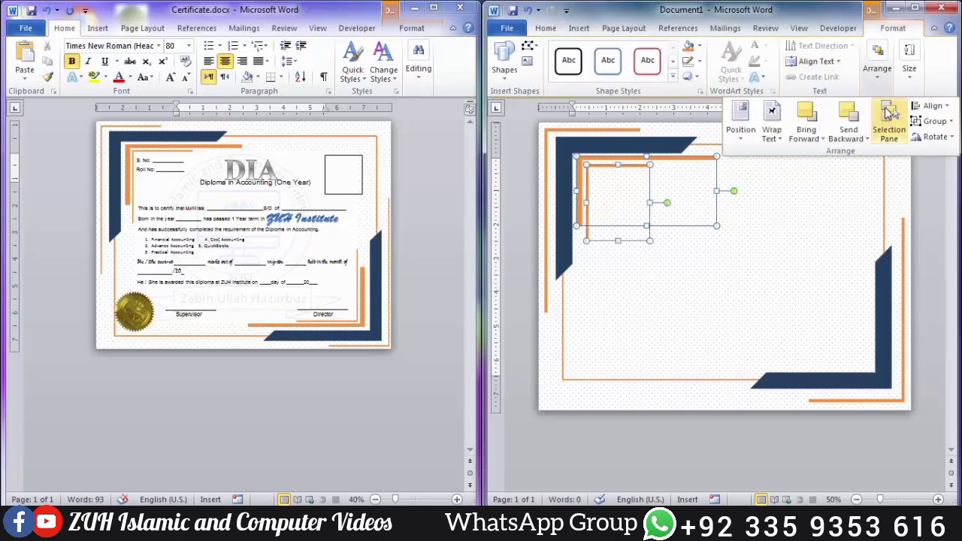
left_click(932, 121)
left_click(926, 137)
Step: Duplicate the grouped orange L-shapes, flip the copy horizontally and vertically, and nest it inside the lower-right blue half frame
key("ctrl+d")
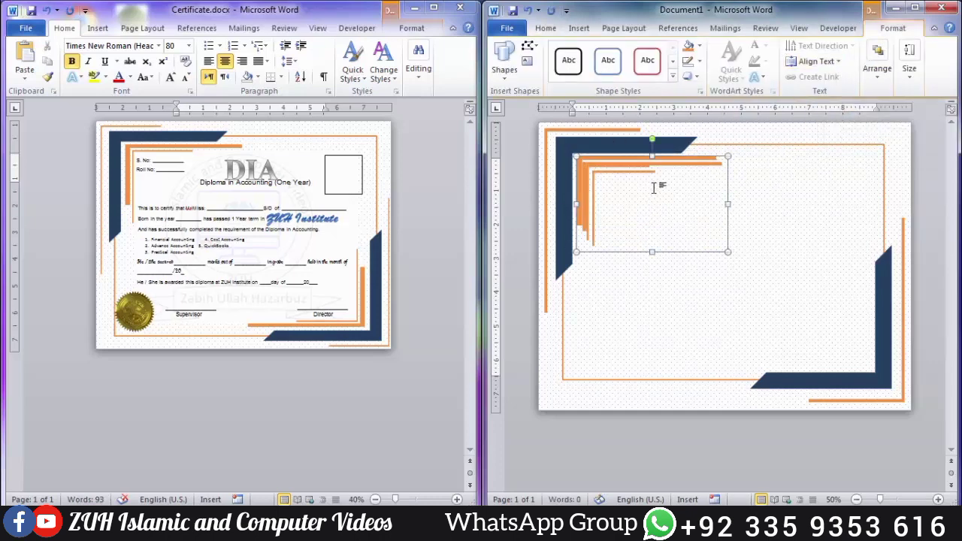
left_click_drag(648, 164, 743, 220)
left_click(880, 68)
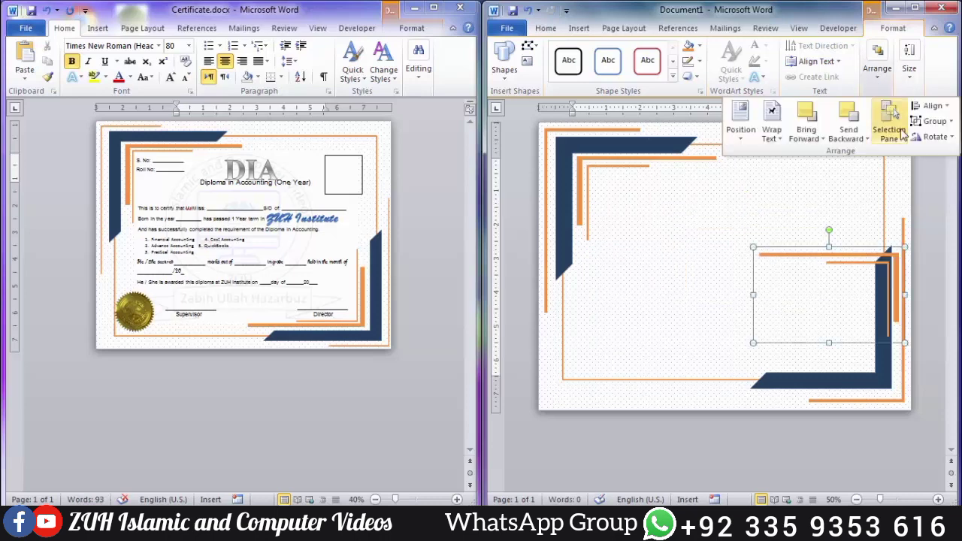
left_click(935, 136)
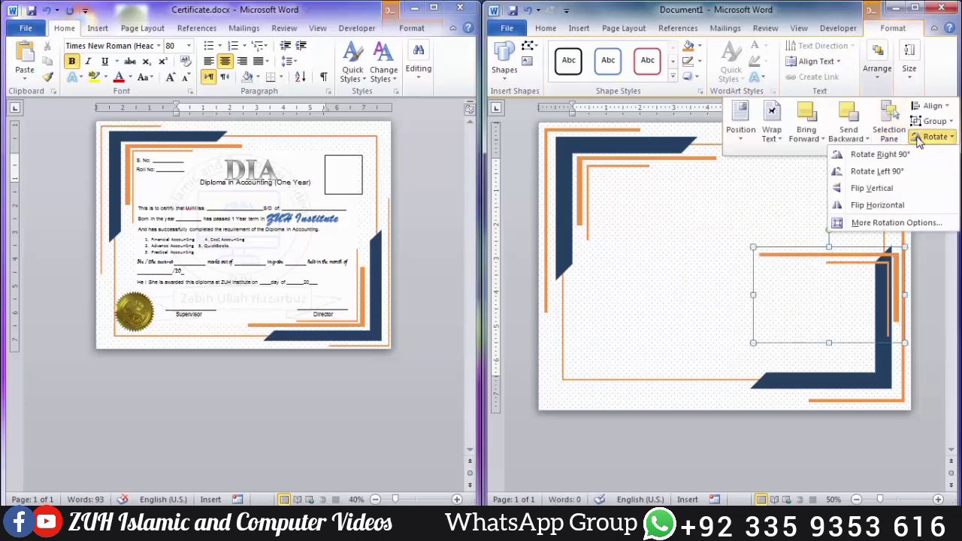
left_click(860, 187)
left_click_drag(890, 342, 860, 372)
left_click(668, 289)
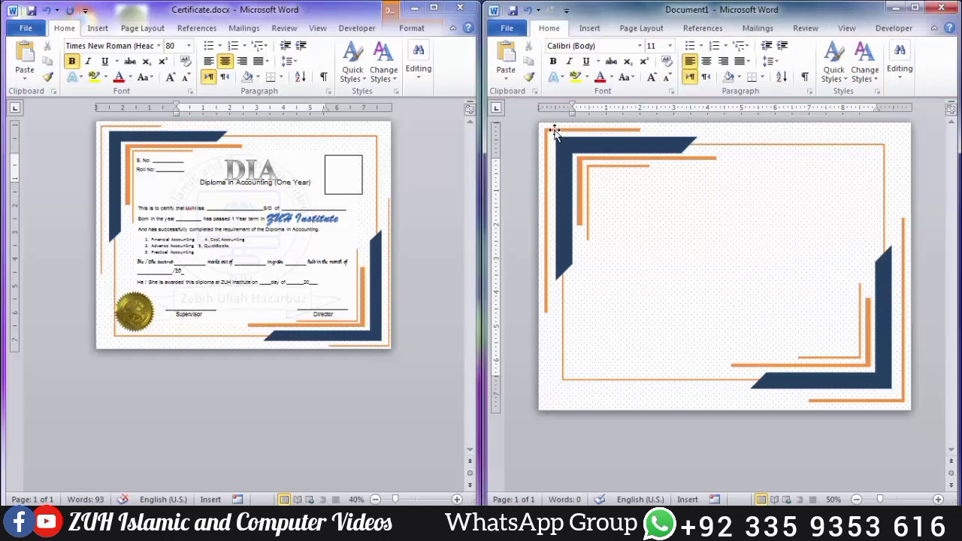
Step: Draw a square photo placeholder near the page's upper-right corner, inside the thin orange border
left_click(590, 28)
left_click(630, 70)
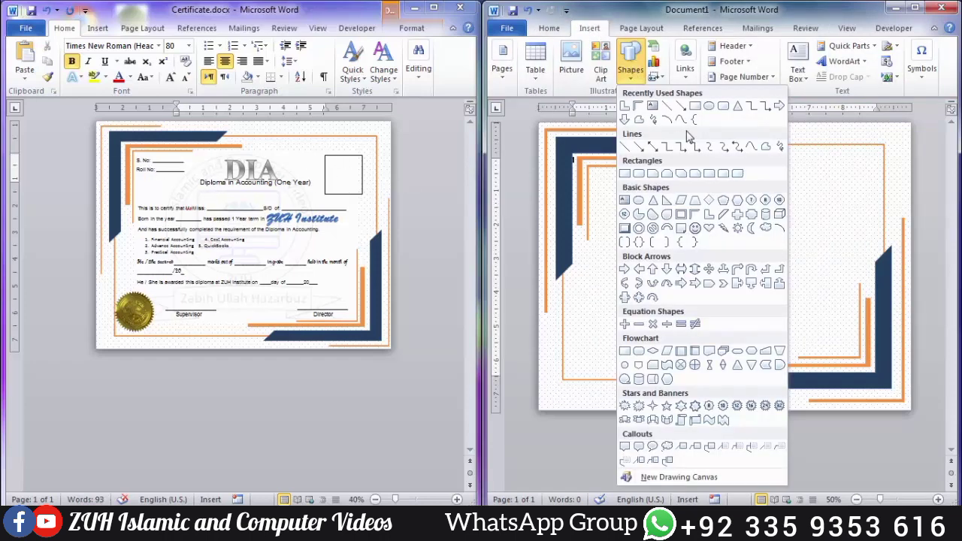
left_click(630, 174)
left_click_drag(815, 174, 870, 232)
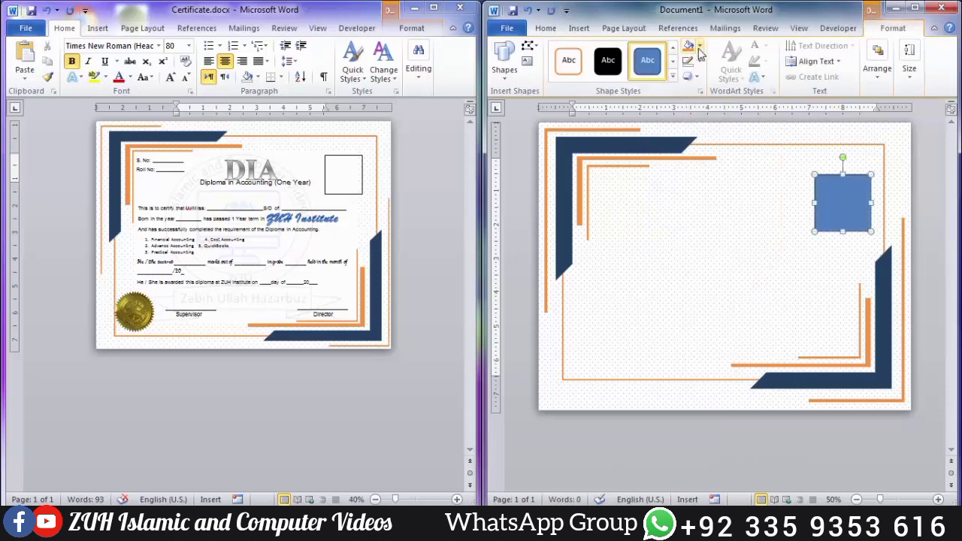
Step: Remove the fill of the photo square and give it a black outline
left_click(700, 46)
left_click(714, 187)
left_click(700, 62)
left_click(699, 89)
left_click(748, 225)
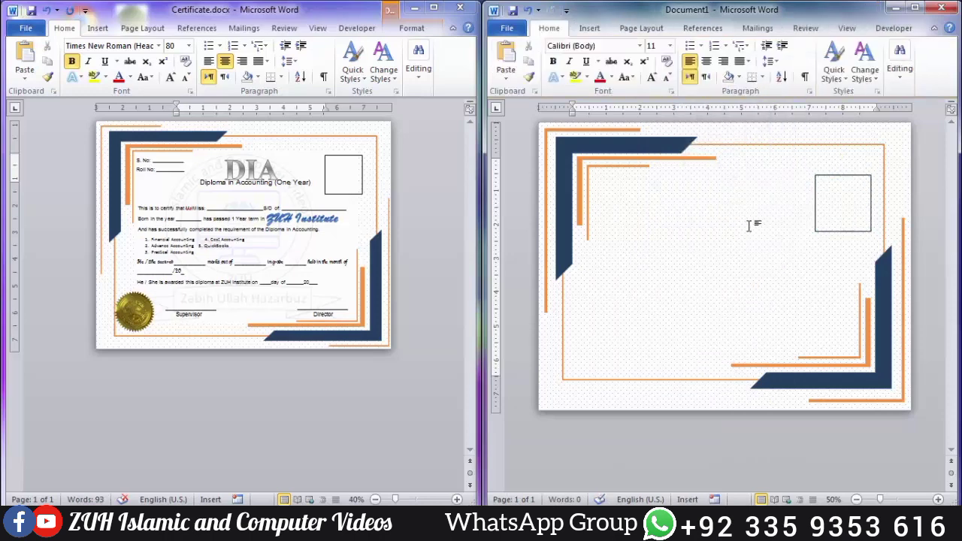
Step: Set up a custom picture watermark using the logo image from E:\Uploads\My Video
left_click(641, 28)
left_click(708, 46)
left_click(664, 419)
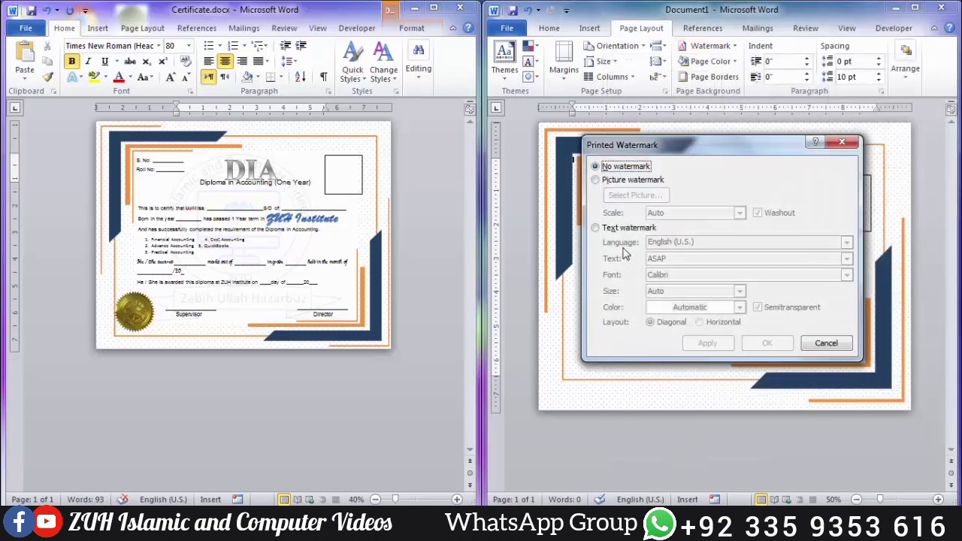
left_click(601, 181)
left_click(630, 194)
left_click(68, 318)
scroll(274, 275, "down", 4)
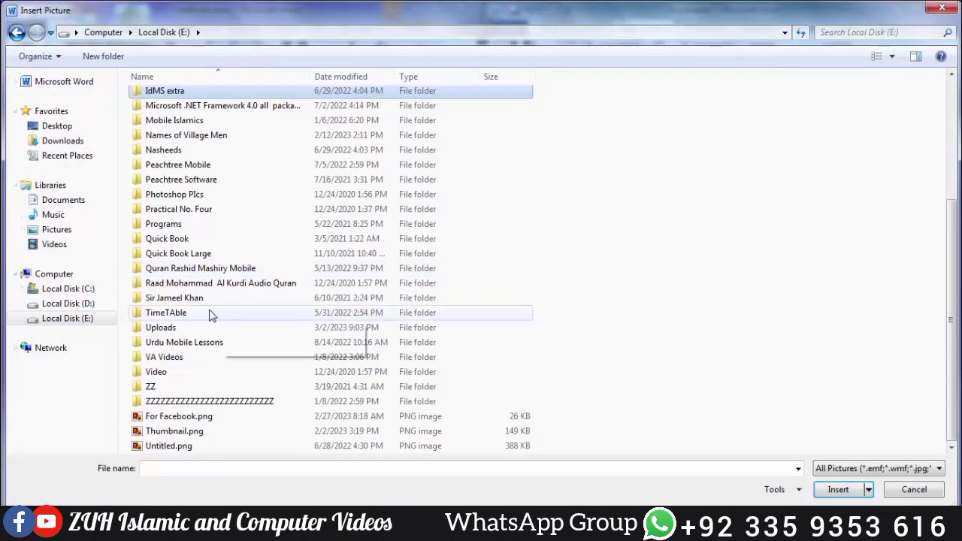
double_click(173, 326)
double_click(682, 146)
double_click(163, 113)
Step: Apply the logo watermark with automatic scale and washout, and close the watermark settings
left_click(707, 343)
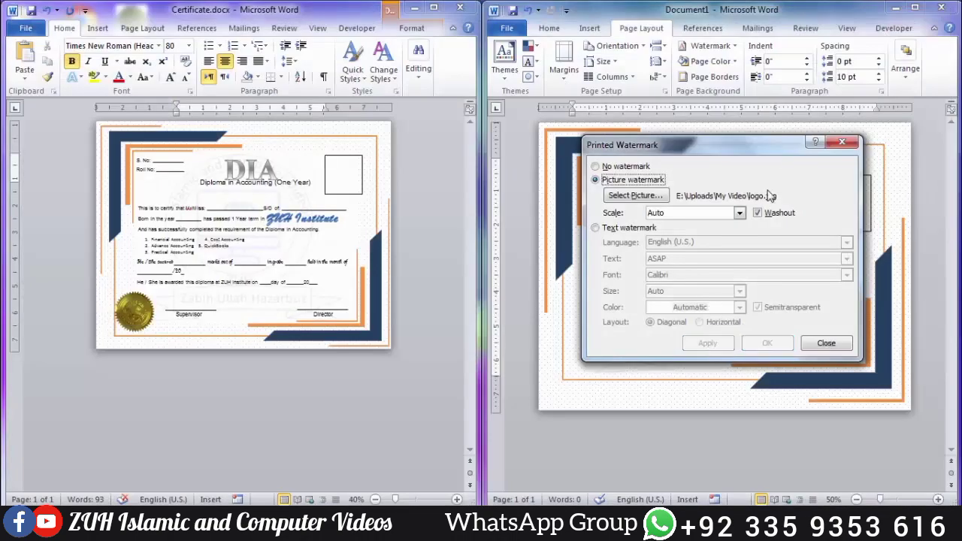
left_click_drag(751, 148, 424, 160)
left_click(477, 357)
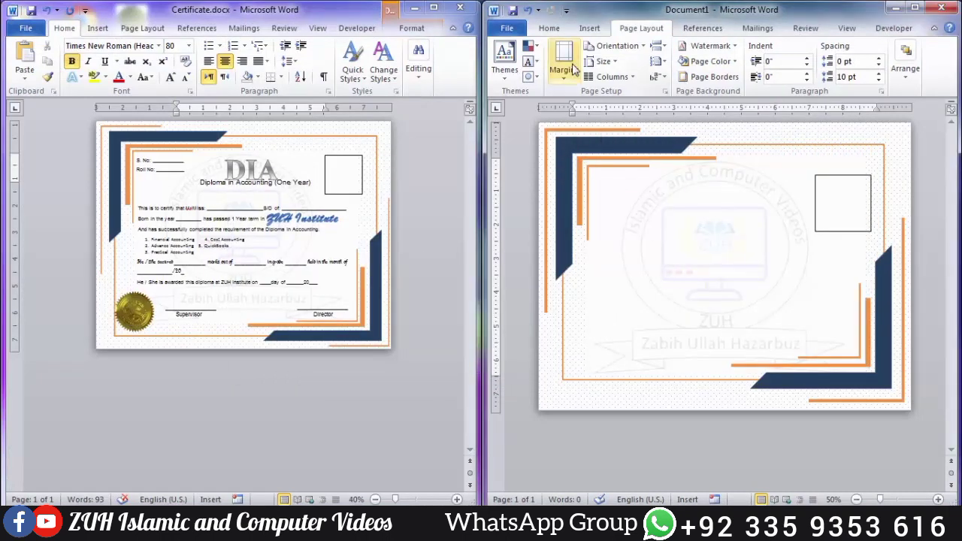
Step: Draw a text box for the title at the upper middle of the page
left_click(549, 29)
left_click(589, 28)
left_click(797, 62)
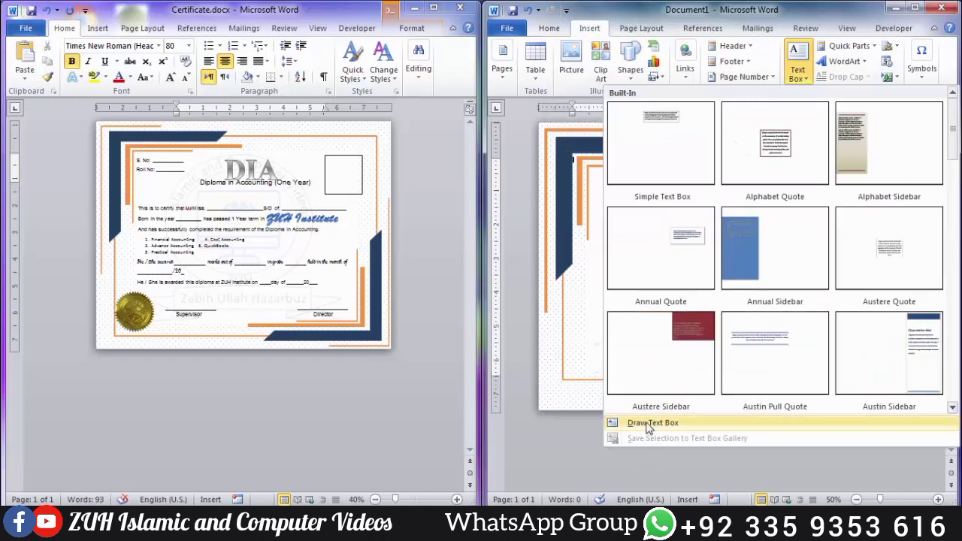
left_click(638, 422)
mouse_move(656, 179)
left_mouse_down()
mouse_move(747, 215)
mouse_move(783, 213)
left_mouse_up()
Step: Remove the title text box's outline and fill, and enter DIA in it
left_click(688, 61)
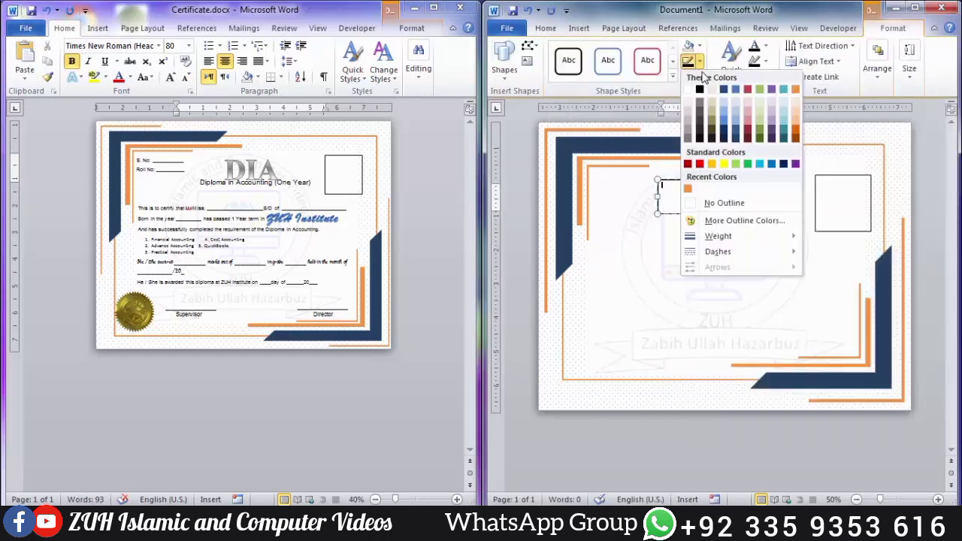
left_click(710, 200)
left_click(688, 45)
left_click(702, 185)
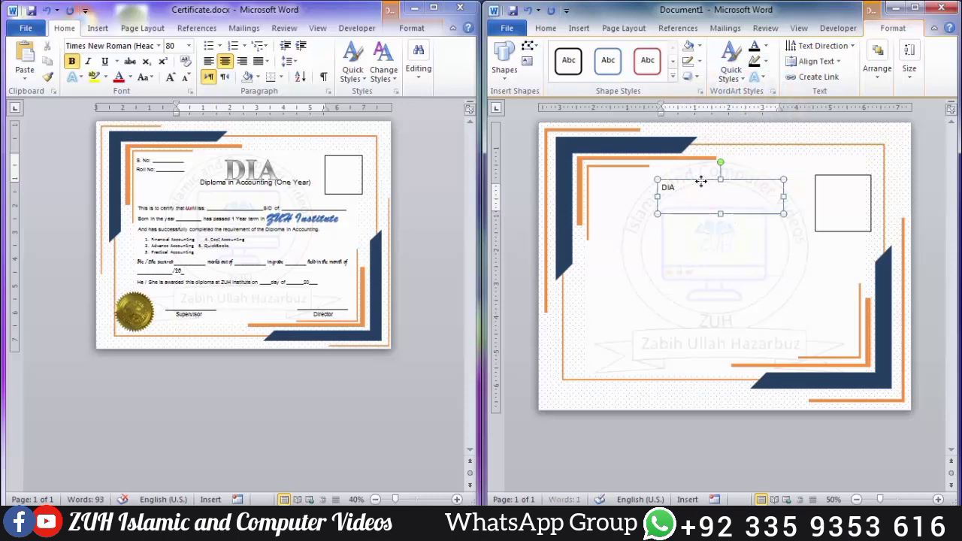
Step: Apply the grey gradient text effect to the DIA title
left_click(546, 28)
left_click(561, 78)
left_click(645, 184)
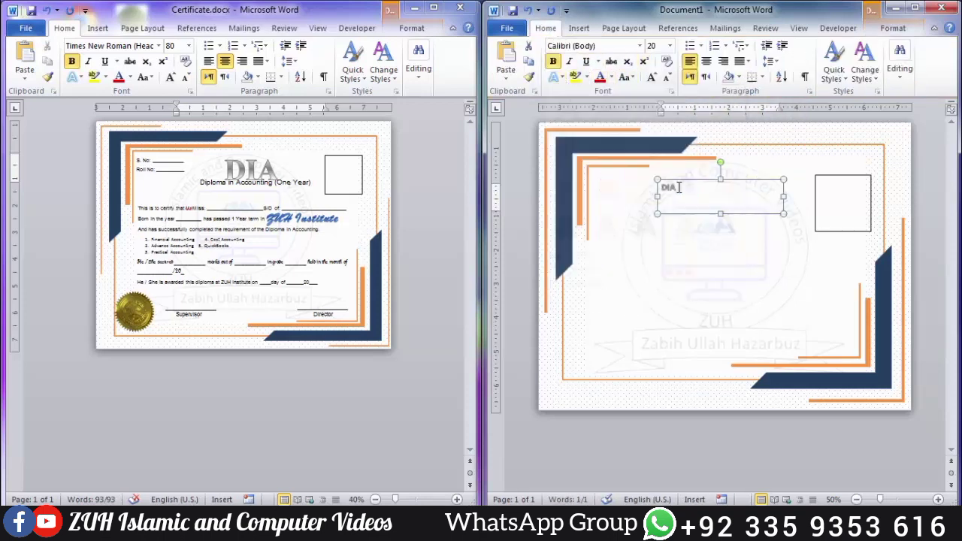
Step: Enlarge the DIA title to 90 pt, widen and heighten its text box to fit, and move it up slightly
left_click(651, 77)
left_click(651, 77)
left_click(652, 78)
left_click(652, 80)
left_click(652, 80)
left_click(651, 80)
left_click(651, 80)
left_click(652, 81)
left_click_drag(784, 214, 794, 232)
left_click(650, 78)
left_click_drag(702, 180, 704, 167)
Step: Set the DIA title's font to Times New Roman and centre it in its text box
left_click(639, 45)
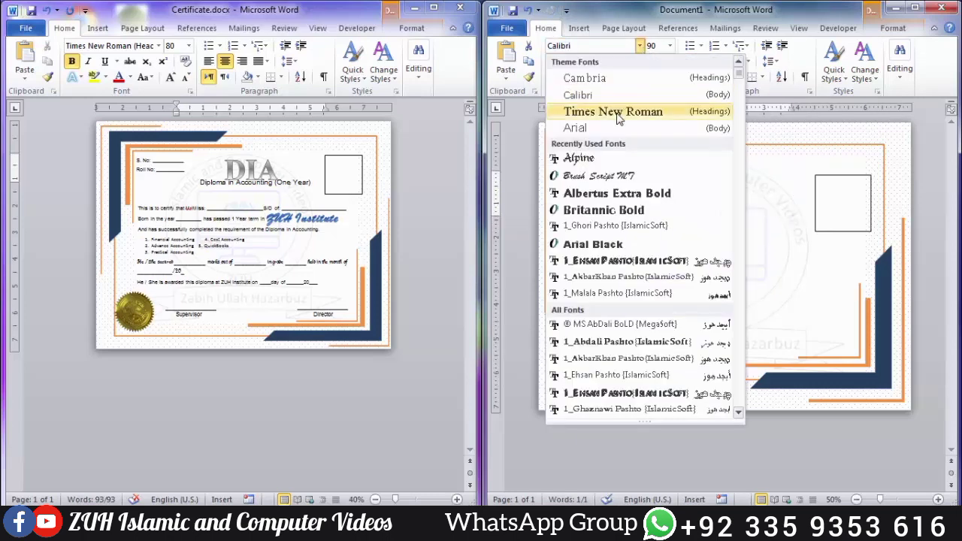
left_click(586, 110)
left_click(707, 64)
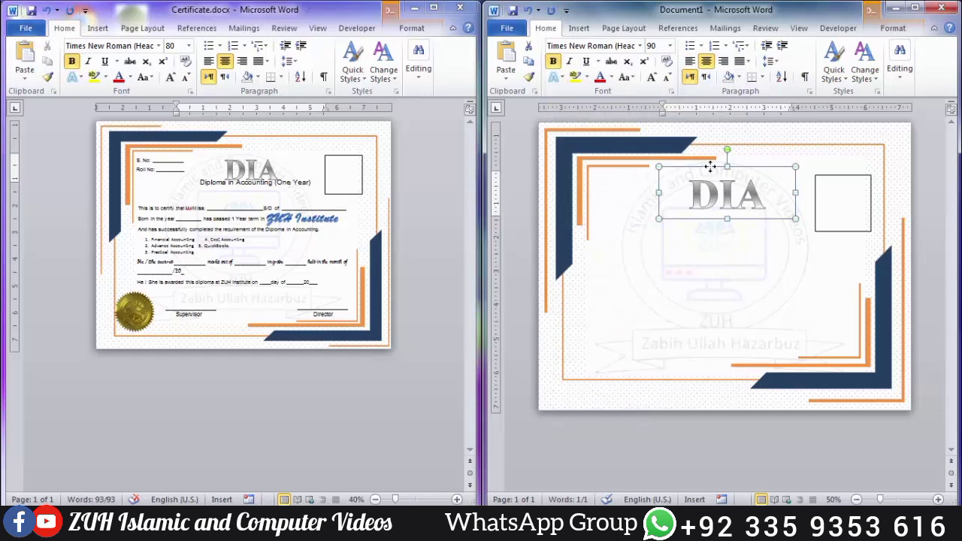
left_click(710, 199)
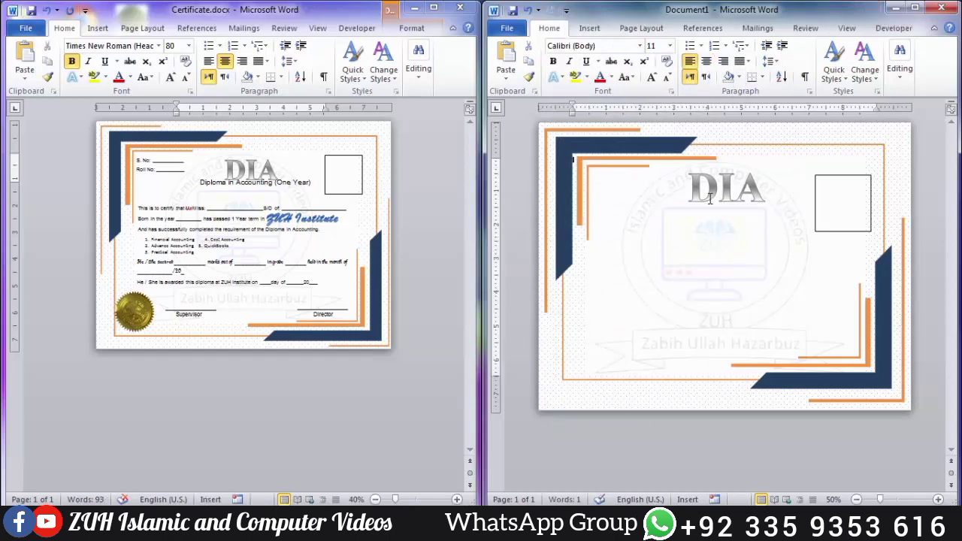
Step: Copy the main certification text box from Certificate.docx to below the DIA title, and shrink and raise the photo square to clear it
left_click(199, 209)
left_click(185, 202)
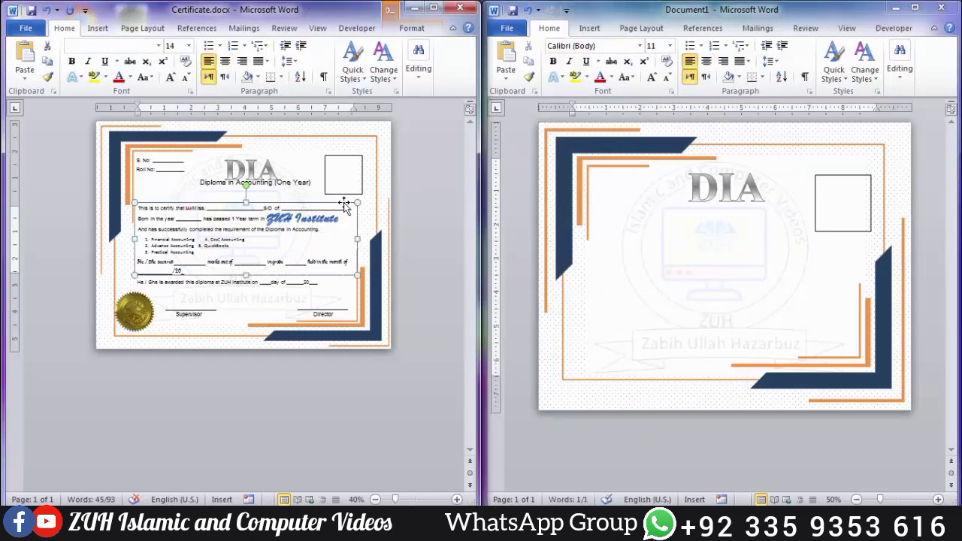
left_click(628, 221)
key("ctrl+v")
left_click_drag(638, 229, 637, 222)
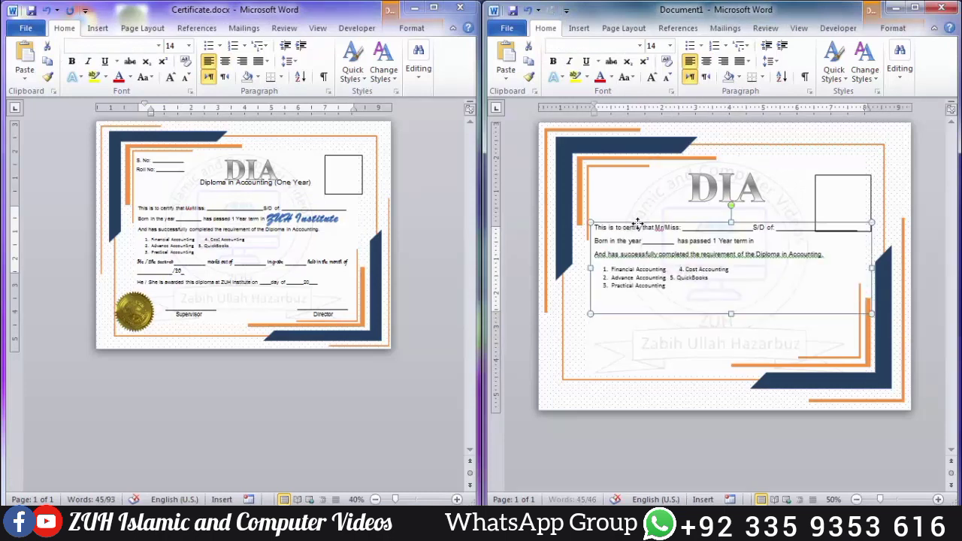
left_click(818, 189)
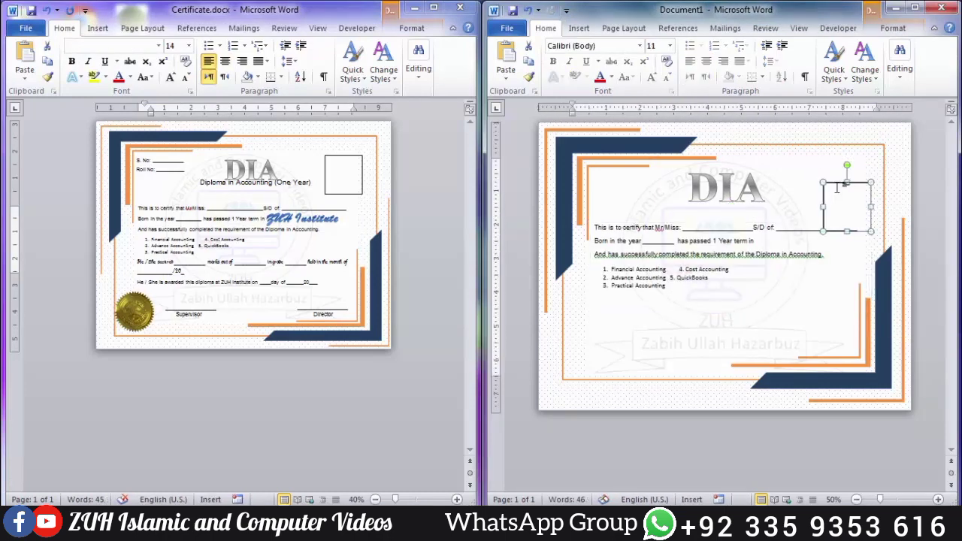
left_click_drag(833, 173, 831, 171)
Step: Ignore the grammar flag on the "And has successfully completed" line and shorten the certification text box
left_click(761, 248)
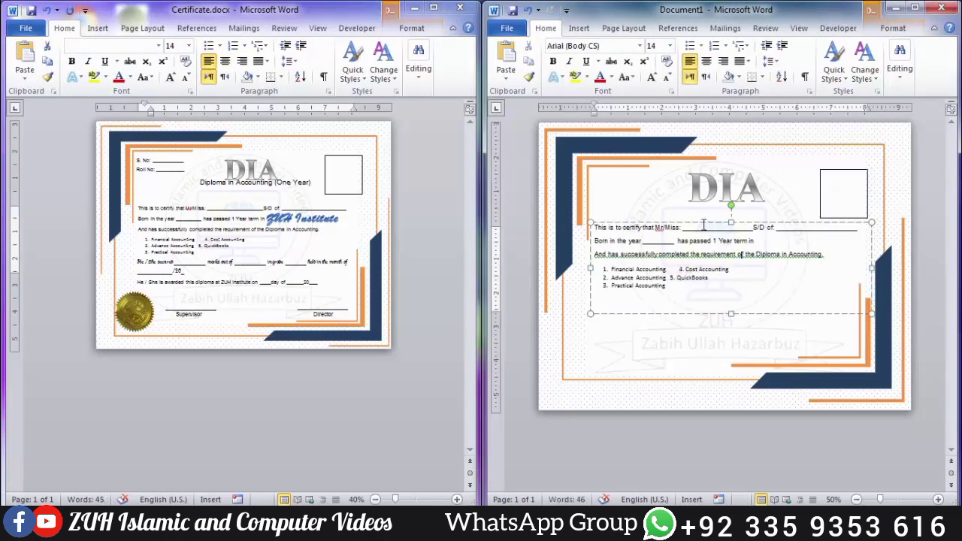
right_click(651, 259)
left_click(638, 311)
left_click(713, 315)
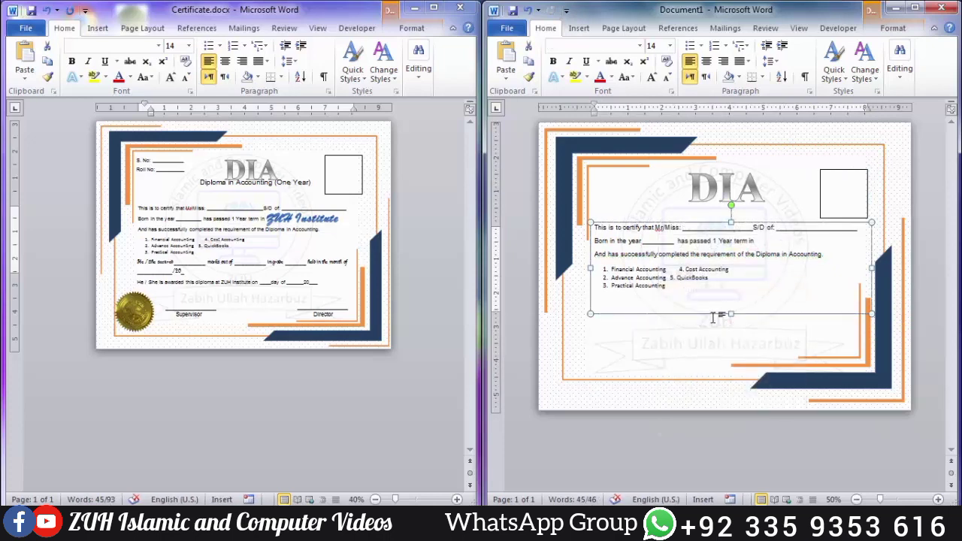
left_click(683, 318)
Step: Copy the "He / She secured" text box from Certificate.docx and place it below the numbered course list in the new document
left_click(213, 268)
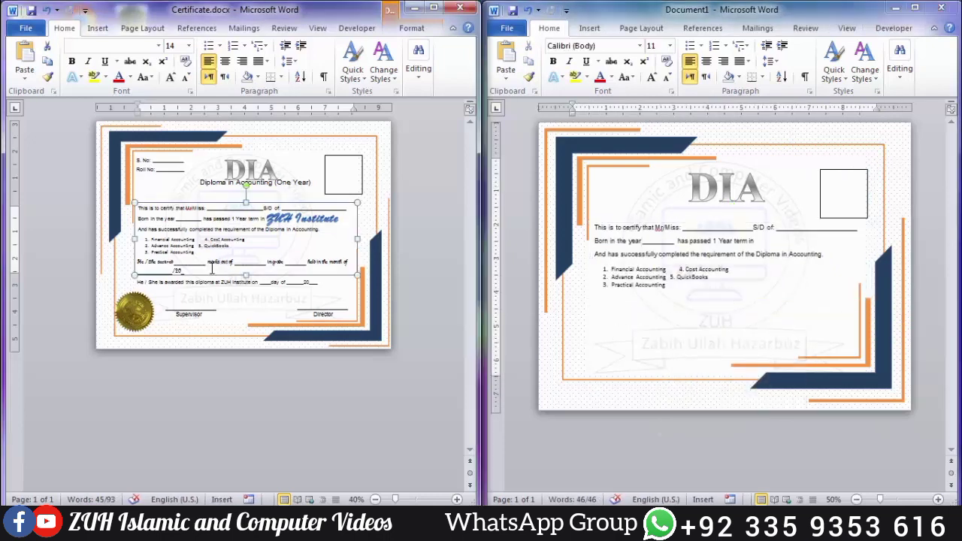
left_click(210, 264)
left_click(201, 258)
key("ctrl+c")
left_click(651, 331)
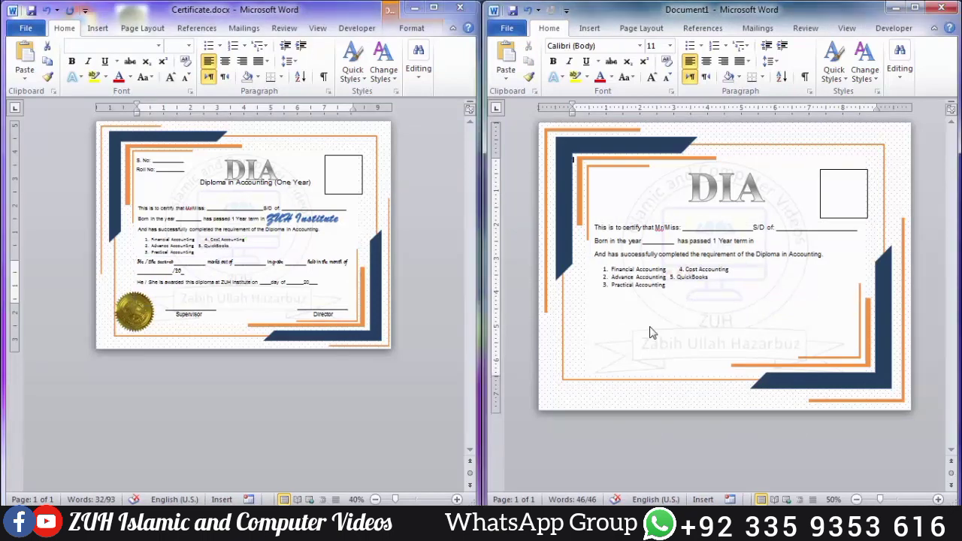
key("ctrl+v")
left_click_drag(654, 302, 640, 294)
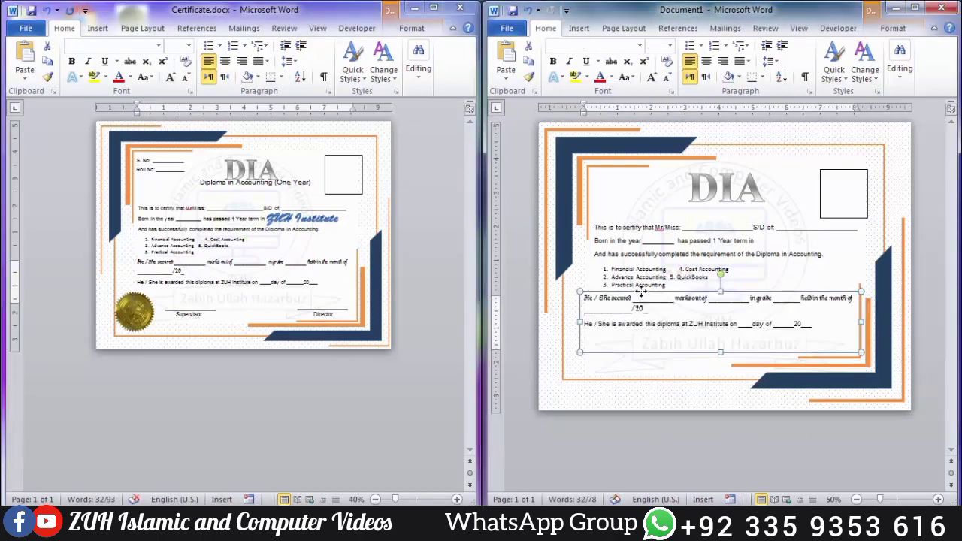
left_click(565, 347)
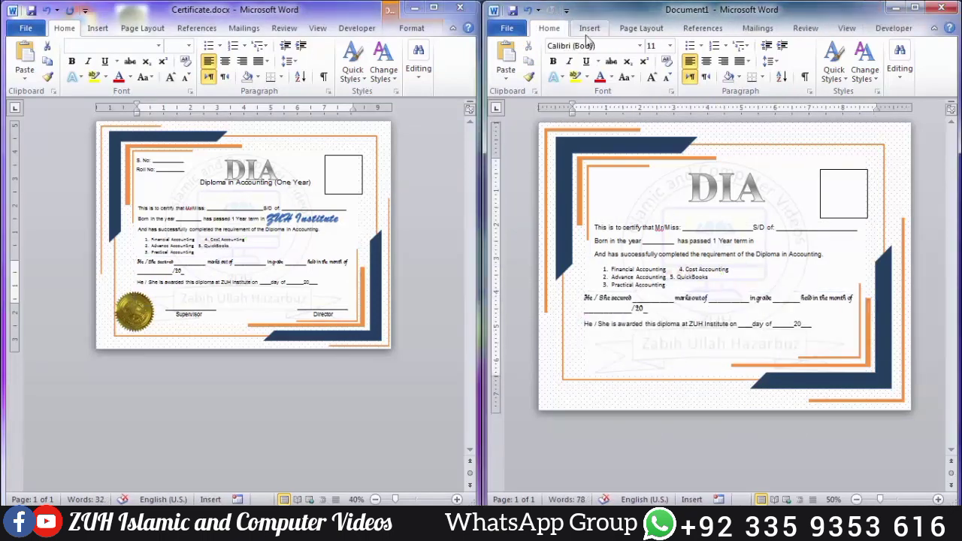
Step: Draw a short horizontal signature line below the text and move it to the page's lower-right area
left_click(589, 28)
left_click(631, 61)
left_click(668, 105)
left_click_drag(669, 345, 730, 345)
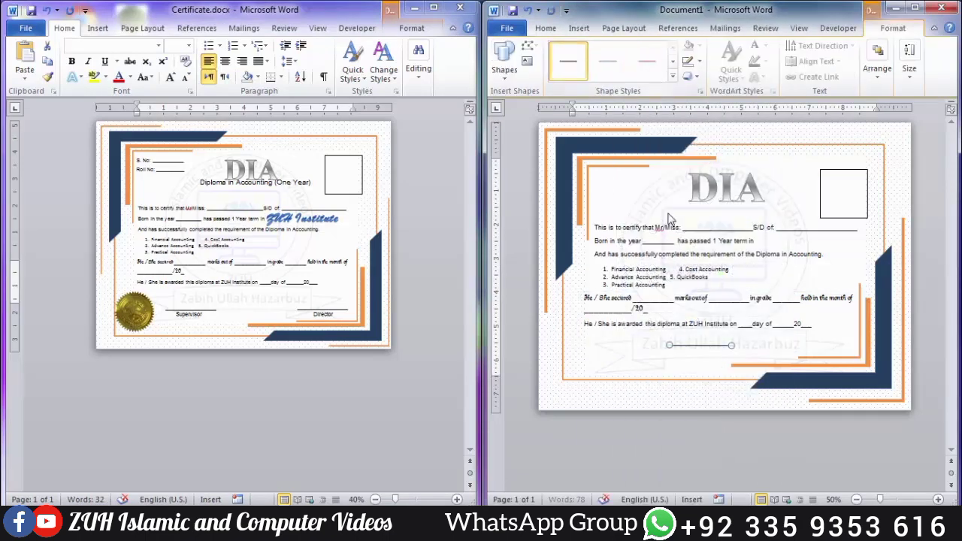
left_click(714, 347)
left_click(719, 344)
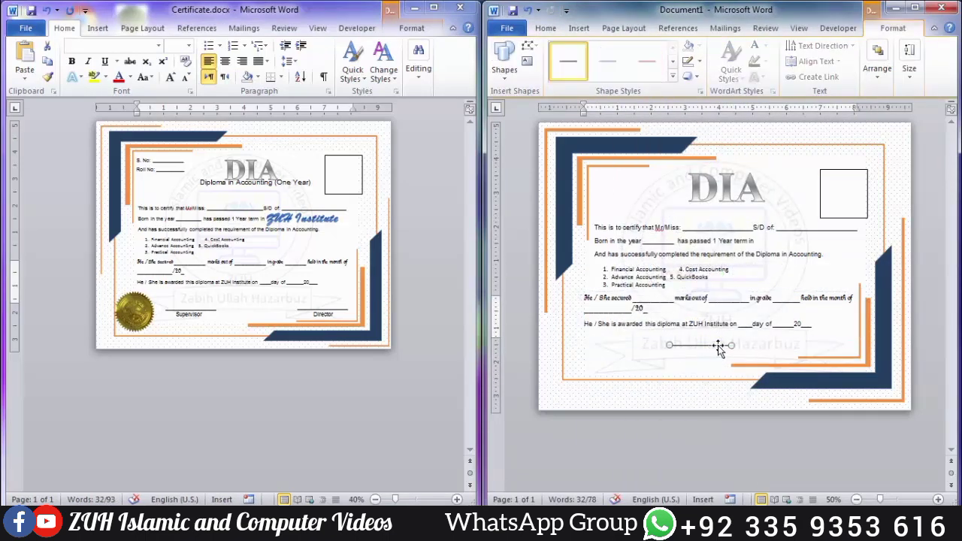
left_click_drag(833, 340, 833, 343)
Step: Nudge the main certification text box slightly right and up
left_click(734, 245)
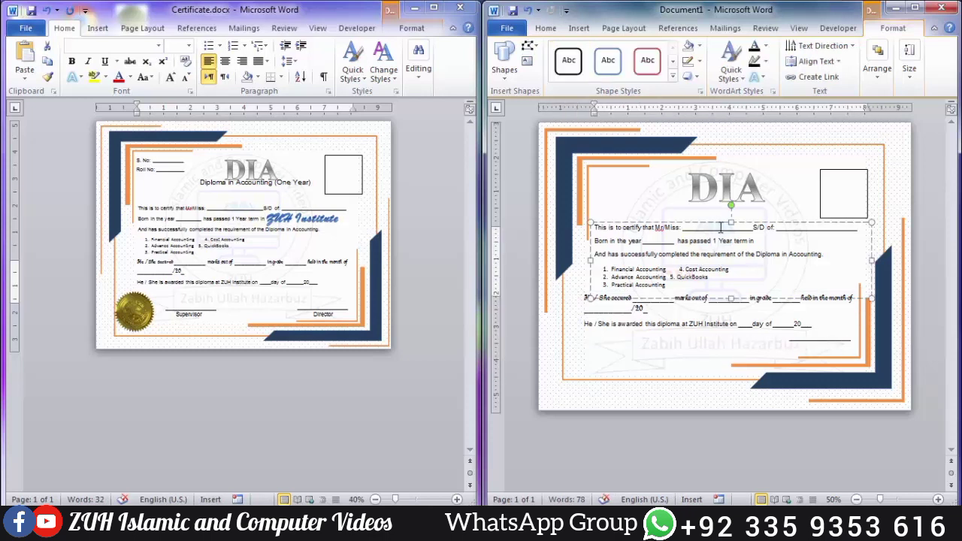
key("Right")
key("Right")
key("Right")
key("Right")
key("Right")
key("Up")
key("Up")
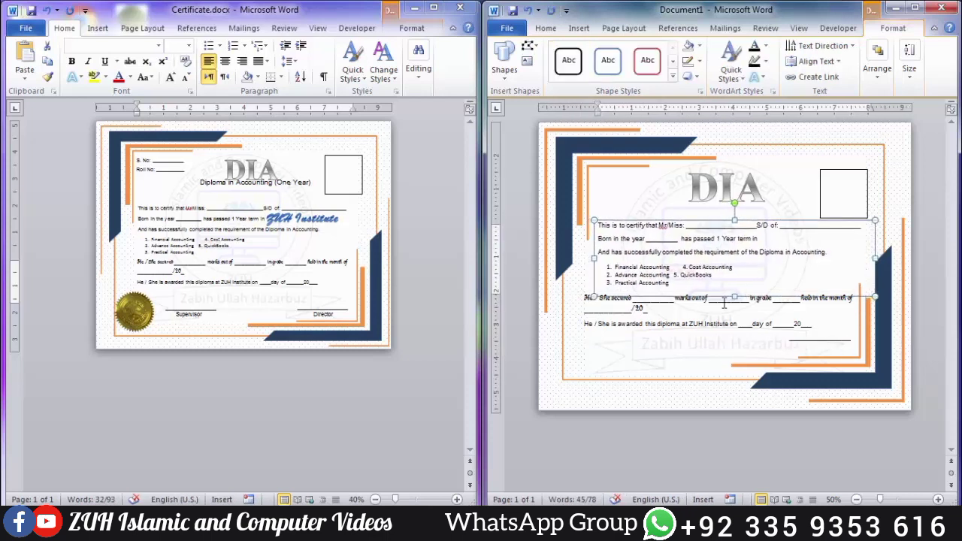
Step: Nudge the "He / She secured" text box slightly right and up, and deselect it
left_click(723, 307)
left_click(712, 291)
key("Right")
key("Right")
key("Right")
key("Right")
key("Up")
key("Up")
key("Up")
key("Up")
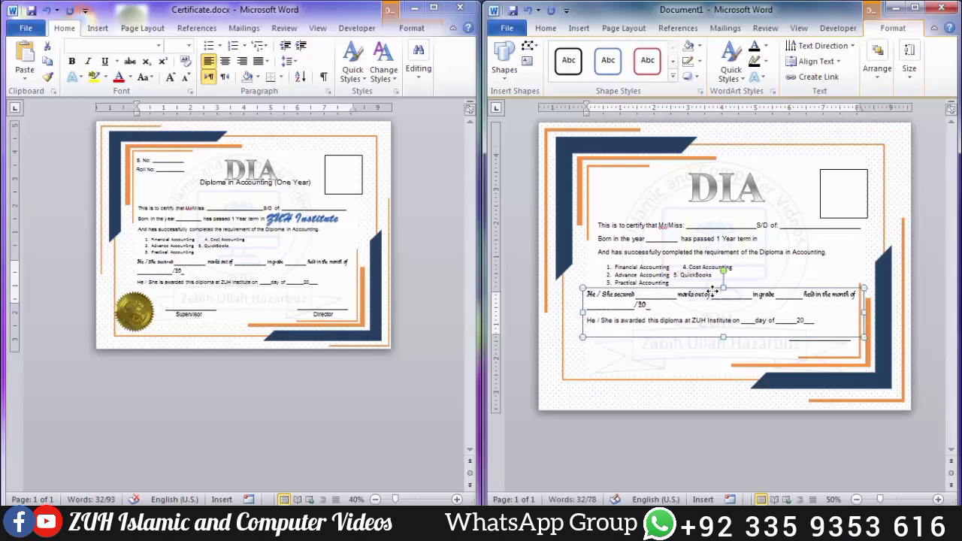
left_click(797, 342)
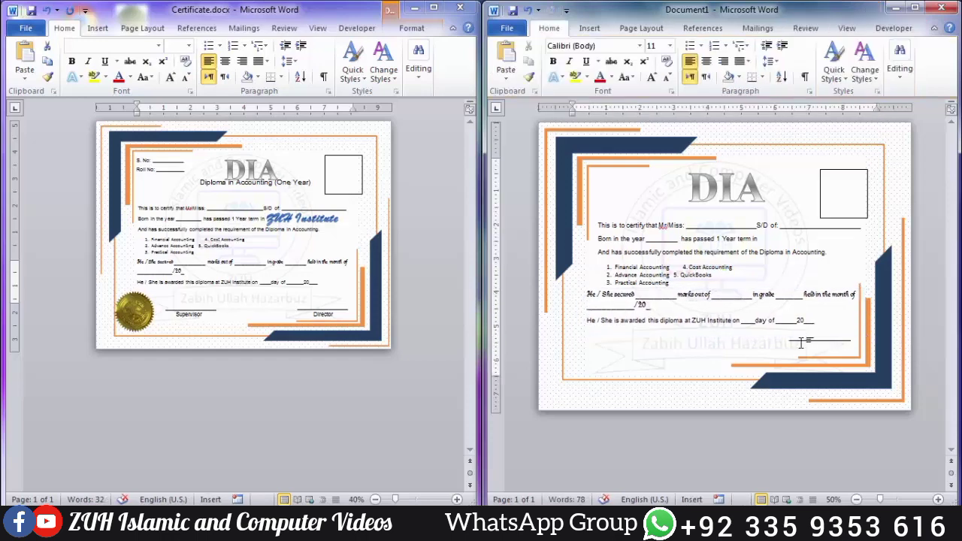
Step: Shift the signature line in the page's lower-right area slightly right, and deselect it
left_click(802, 341)
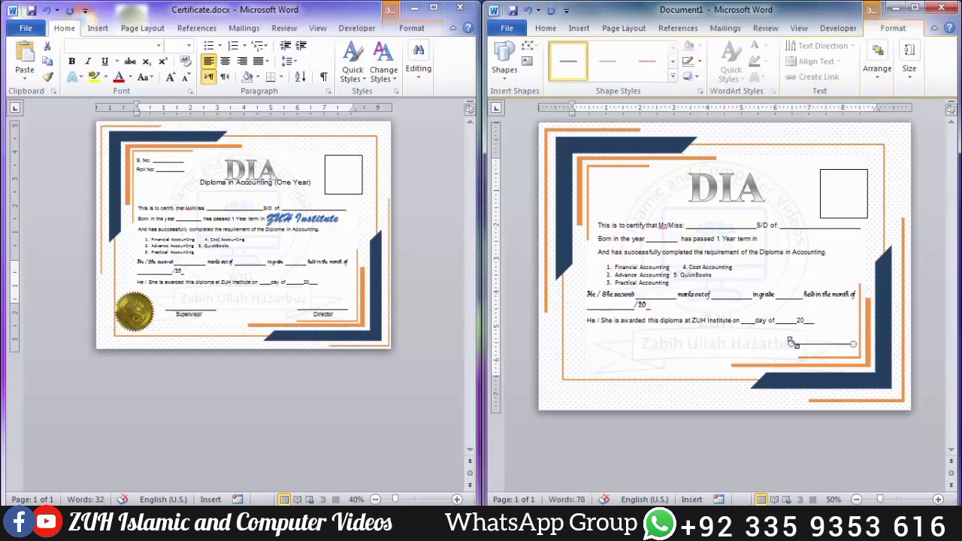
left_click(800, 347)
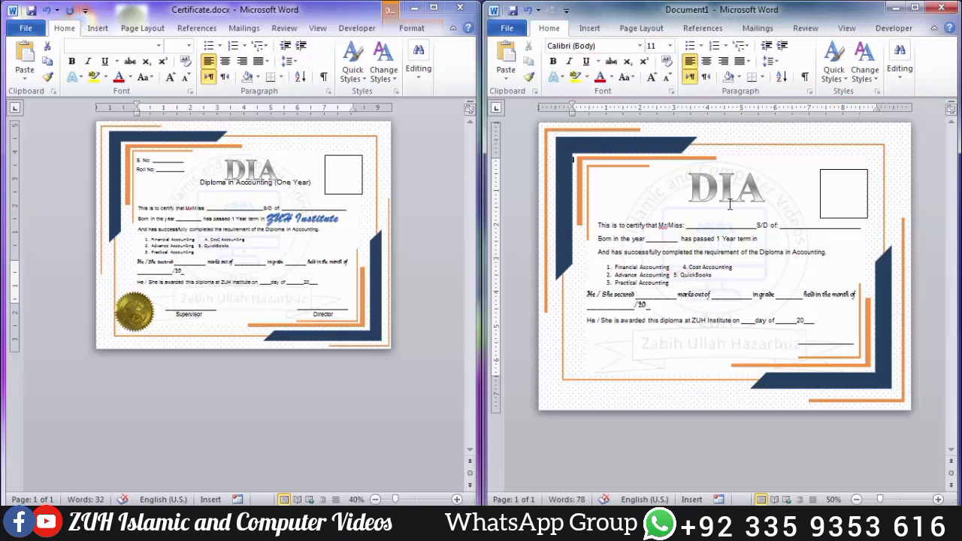
Step: Duplicate the "He / She secured" text box just below the original and clear all text from the copy
left_click(714, 318)
left_click(703, 288)
key("ctrl+d")
left_click_drag(701, 293, 687, 318)
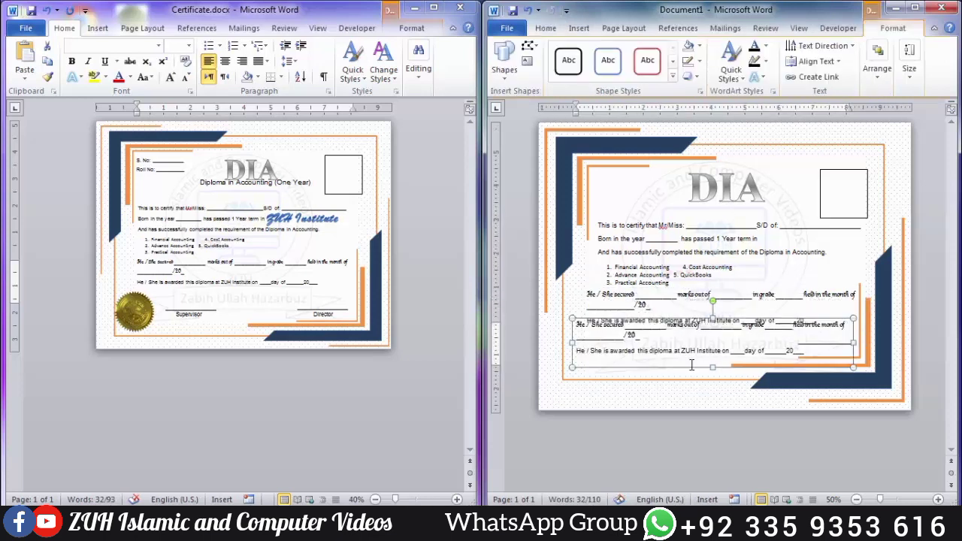
left_click_drag(692, 364, 583, 321)
key("Delete")
key("Delete")
key("Delete")
key("Delete")
key("Delete")
key("Delete")
key("Delete")
key("Delete")
key("Delete")
key("Delete")
key("Delete")
key("Delete")
key("Delete")
key("Delete")
key("Delete")
key("Delete")
key("Delete")
key("Delete")
key("Delete")
key("Delete")
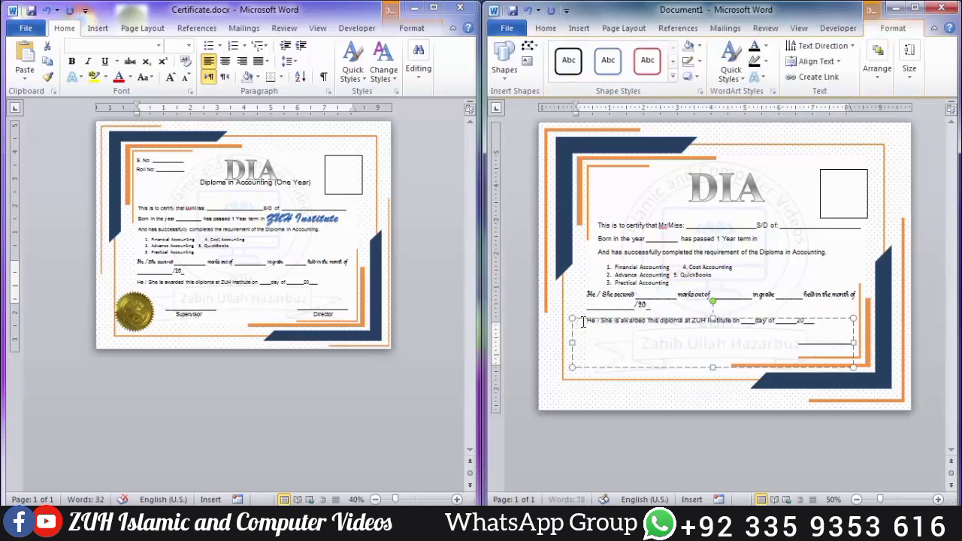
Step: Shrink the emptied text box to fit beneath the signature line and give it the centred label "Director"
left_click_drag(571, 320, 798, 350)
key("Up")
key("Up")
key("Right")
key("Right")
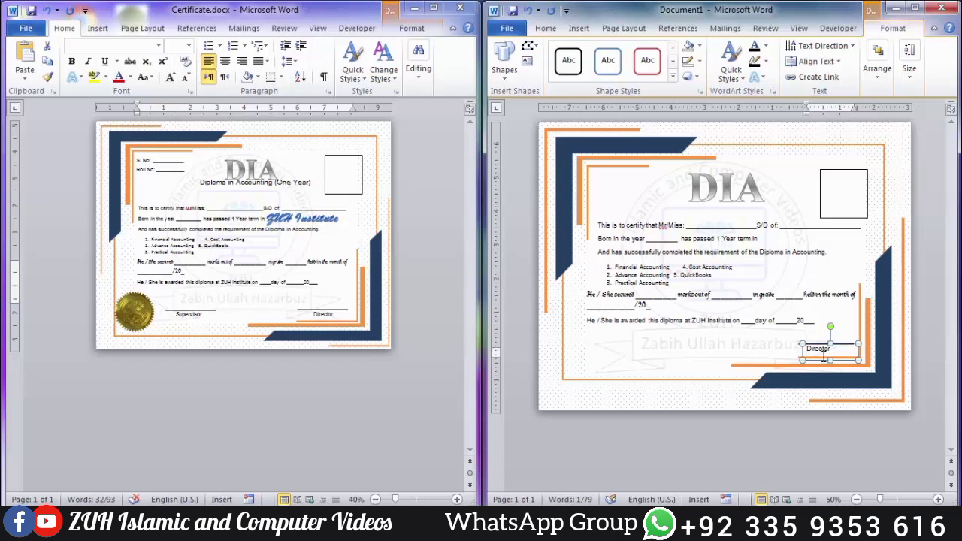
left_click(545, 29)
left_click(705, 61)
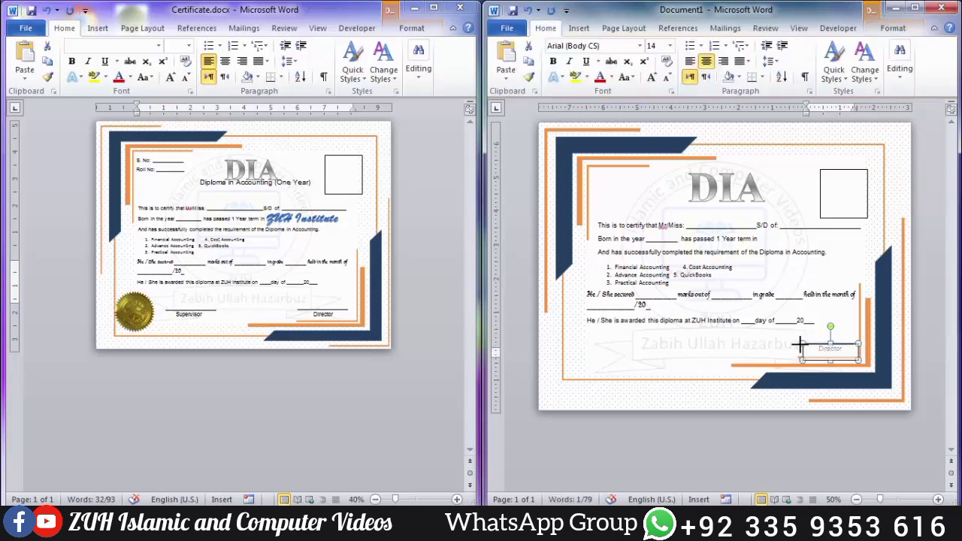
Step: Copy the signature line and its "Director" label to the certificate's lower-left area
left_click_drag(799, 344, 604, 348)
left_click(826, 344)
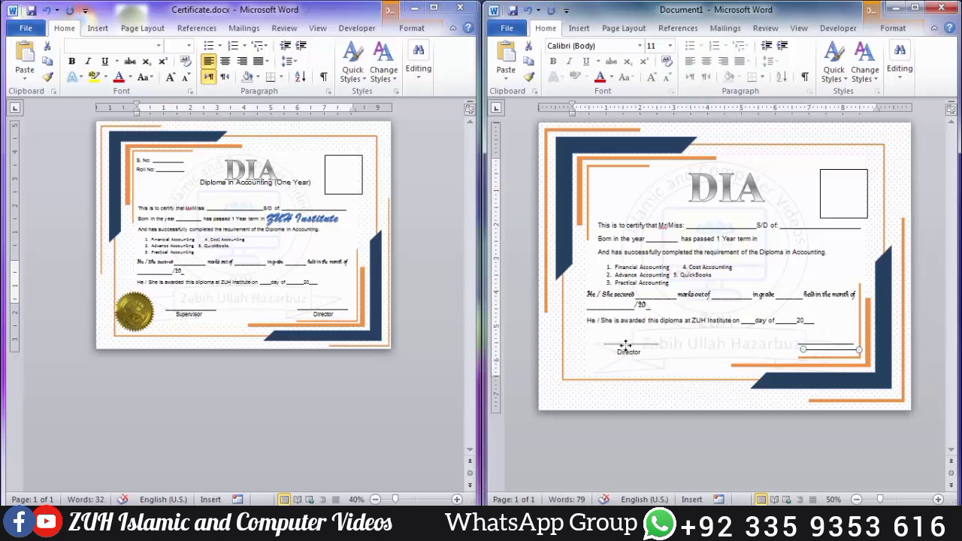
left_click_drag(626, 348, 626, 347)
left_click(634, 345)
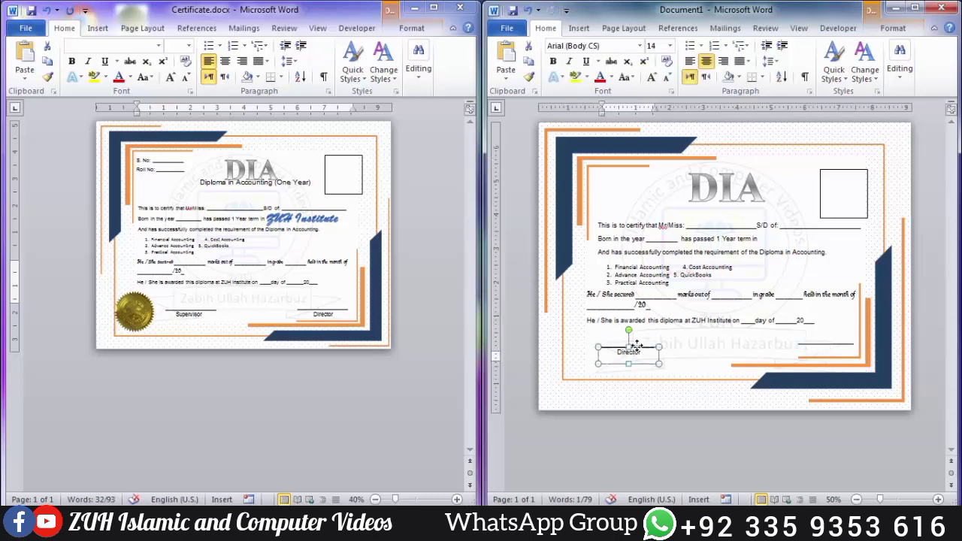
key("ctrl+d")
left_click_drag(842, 344, 842, 344)
Step: Replace the label under the lower-left signature line with "Supervisor"
double_click(630, 353)
type("Supervisor")
left_click(677, 356)
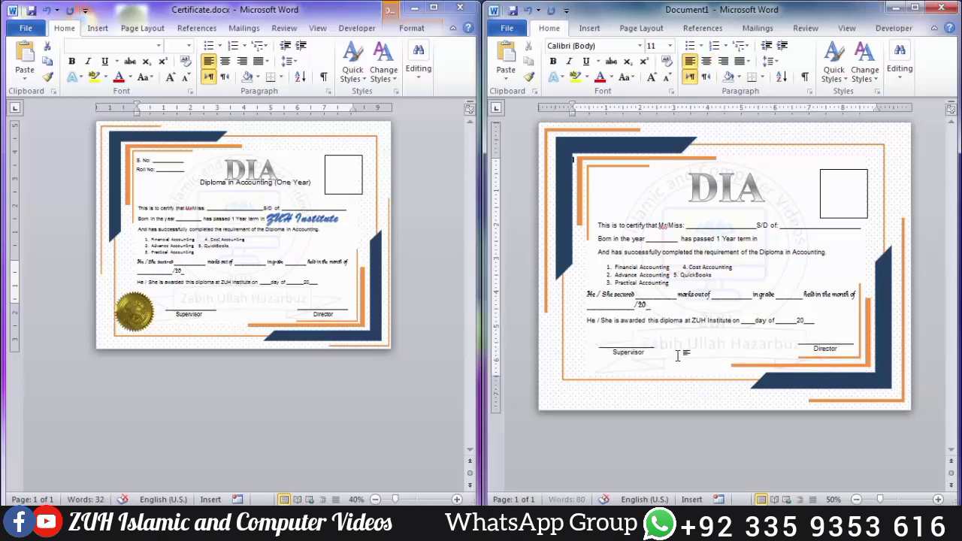
Step: Insert the gold official seal of excellence picture from the Desktop and set its text wrapping to In Front of Text
left_click(589, 30)
left_click(571, 67)
left_click(57, 125)
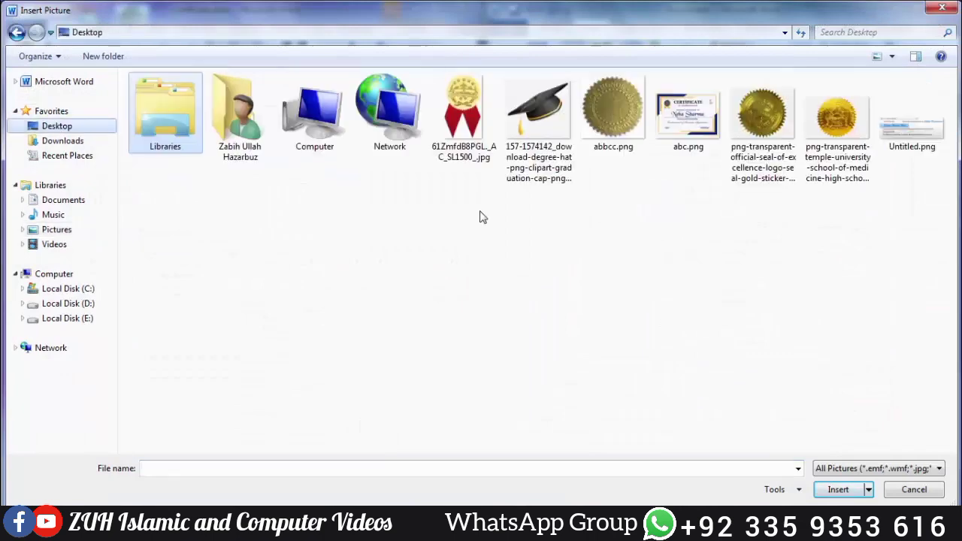
double_click(763, 113)
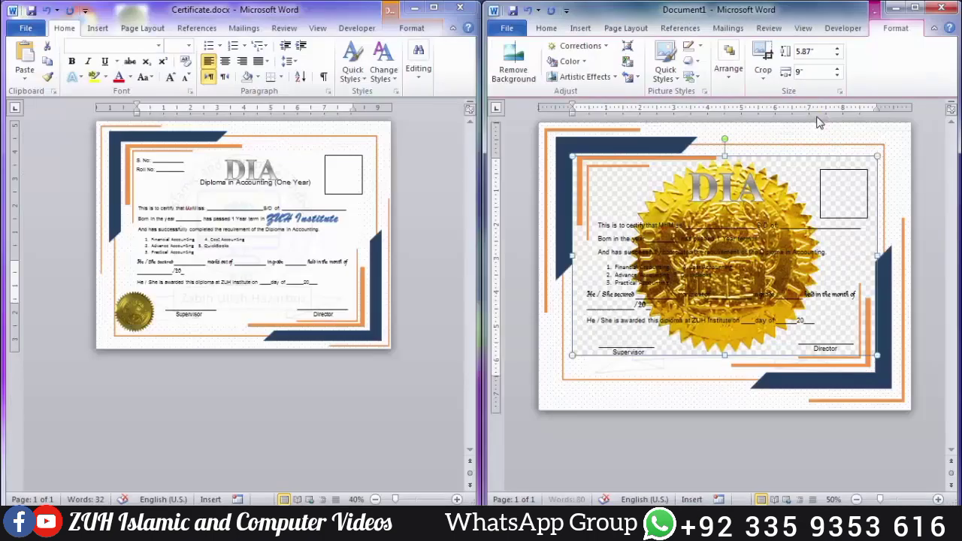
left_click(728, 66)
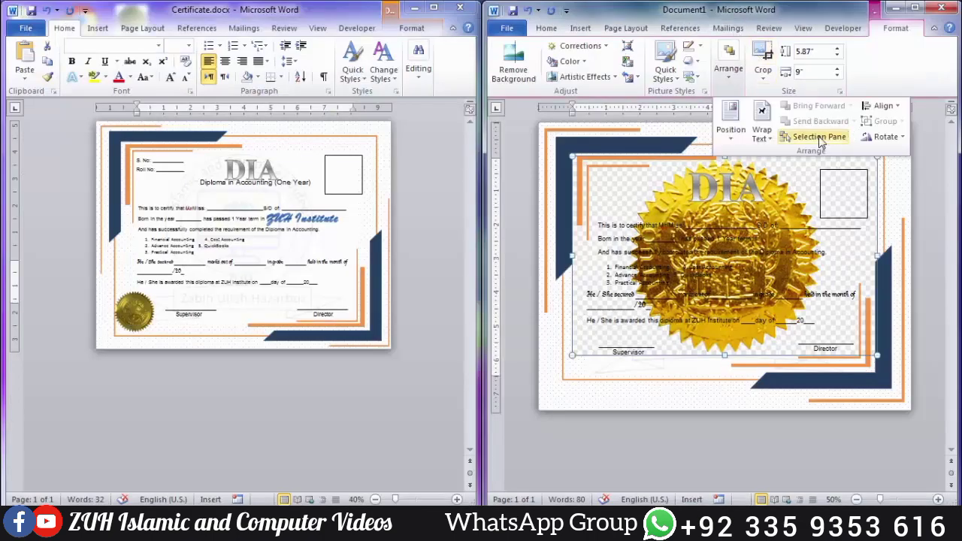
left_click(761, 124)
left_click(799, 259)
Step: Remove the seal picture's background and shrink it to 1.24" by 1.91" in the certificate's lower-left corner
left_click(513, 64)
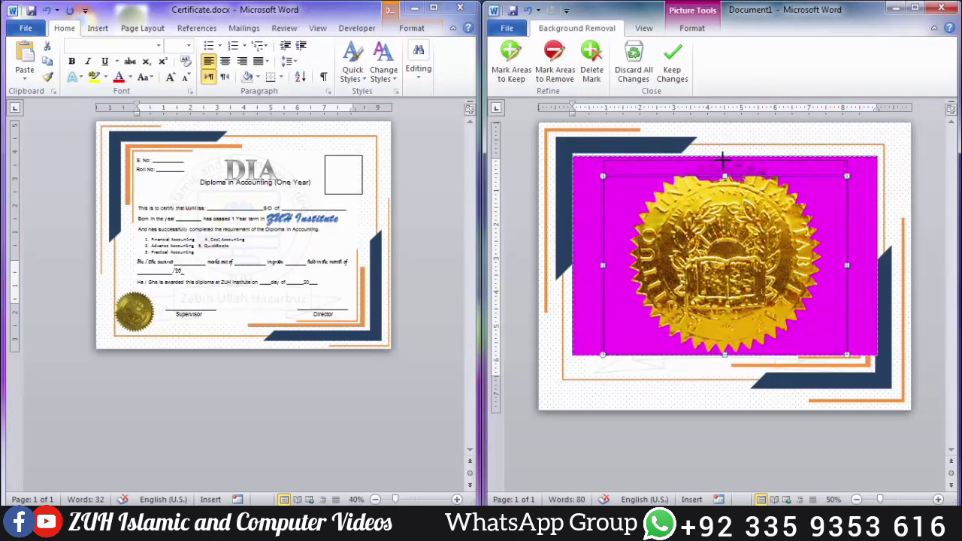
left_click(671, 63)
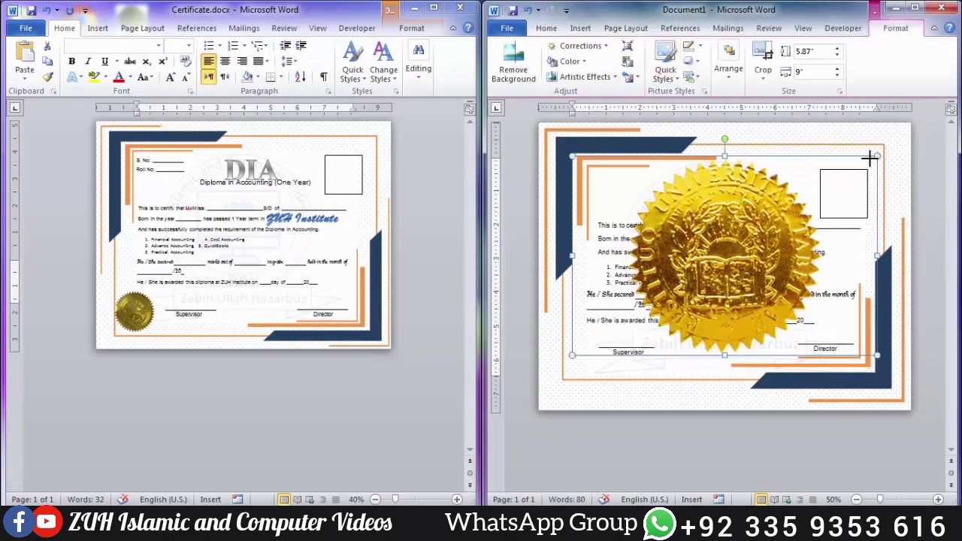
left_click_drag(869, 158, 586, 358)
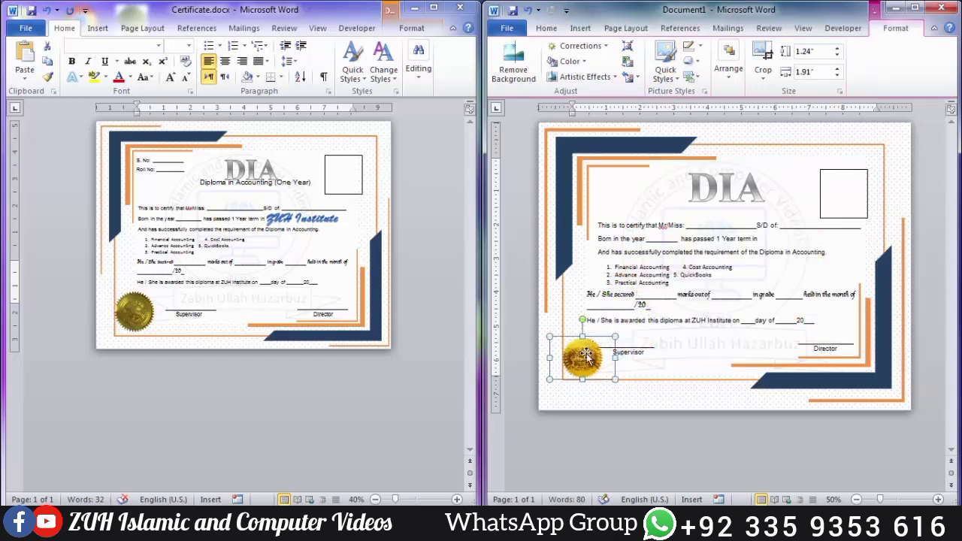
Step: Send the gold seal behind the text and deselect it
left_click(731, 76)
left_click(817, 123)
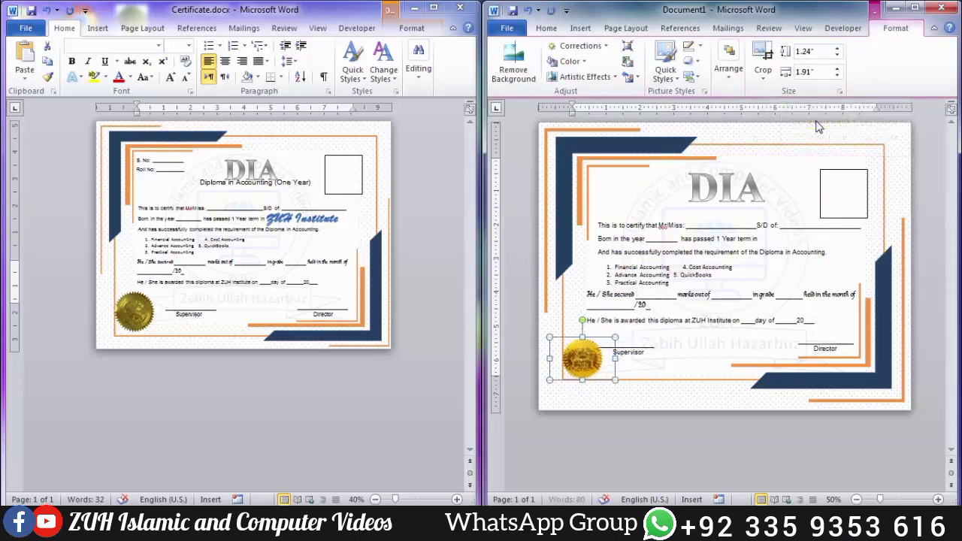
left_click(771, 78)
left_click(738, 79)
left_click(854, 121)
left_click(826, 172)
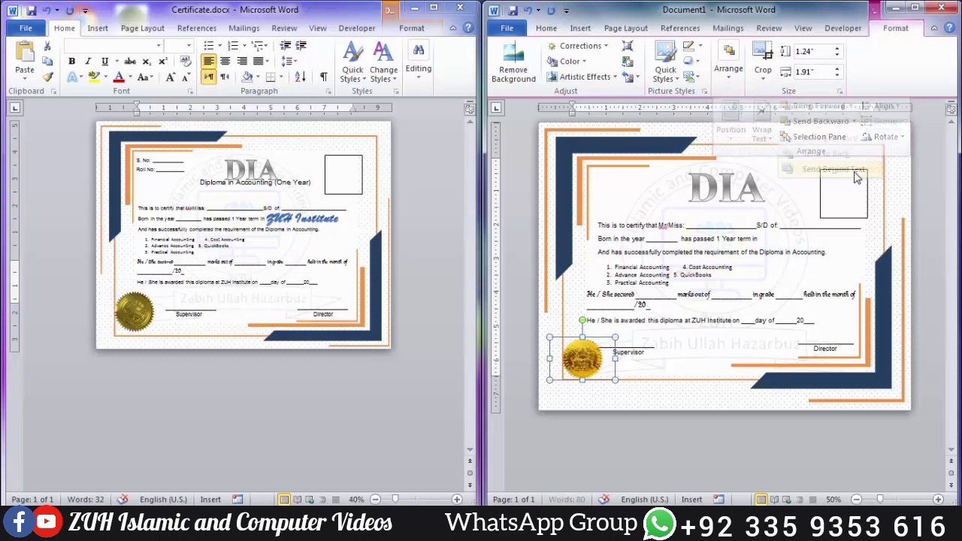
left_click(704, 348)
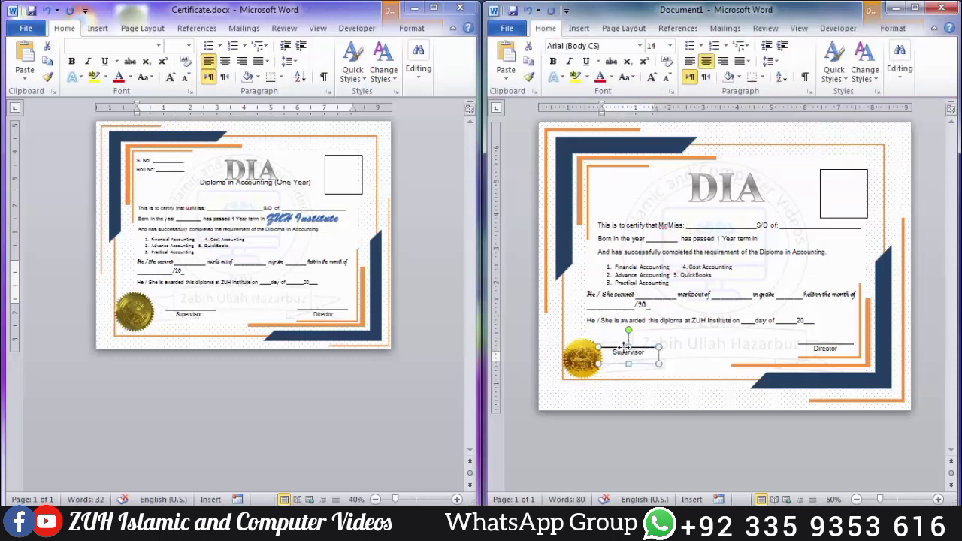
Step: Copy the "Supervisor" text box into the space between the signature lines and replace its text with "S. No: ____________"
left_click_drag(635, 351, 701, 359)
double_click(686, 343)
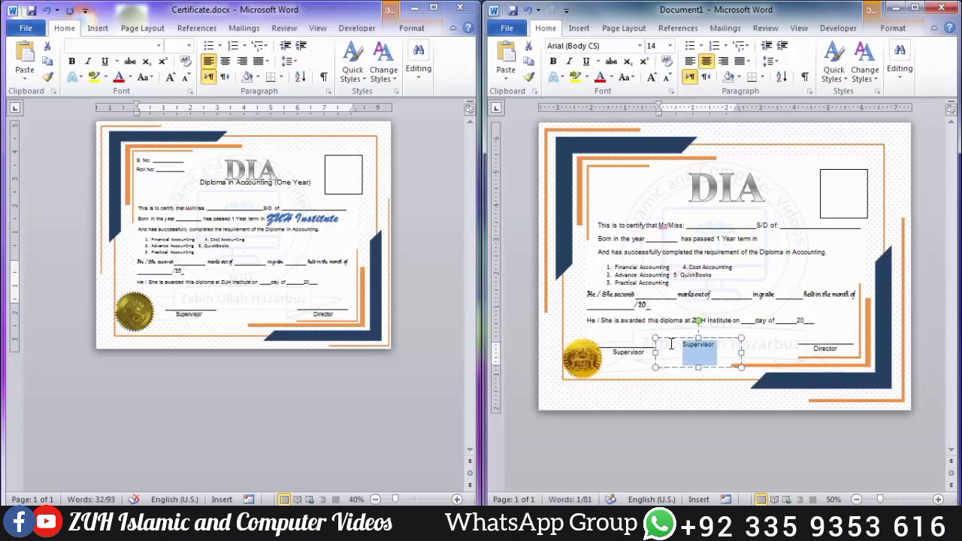
type("S. No: ____________")
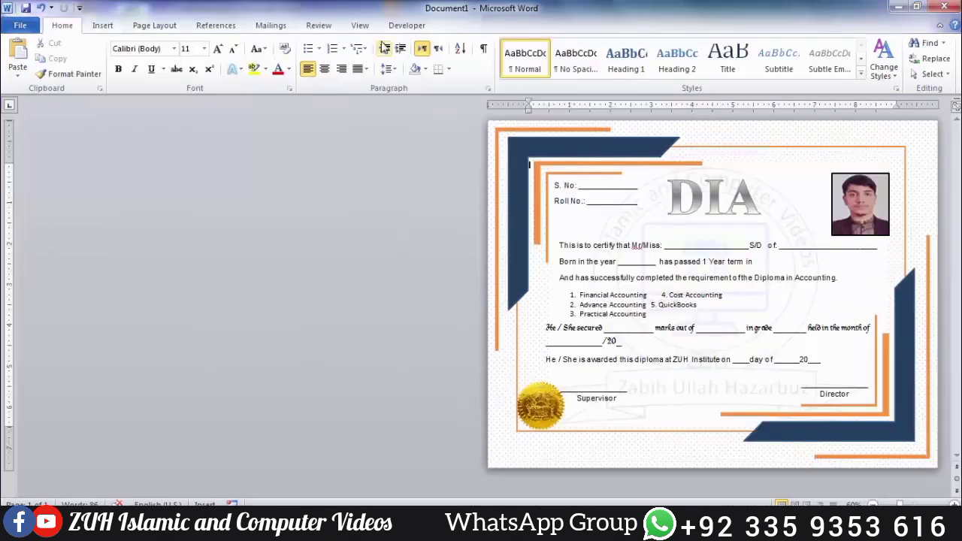
Step: Insert blue WordArt reading "ZUH Institute" and place it after "has passed 1 Year term in"
left_click(103, 25)
left_click(664, 47)
left_click(699, 76)
type("ZUH Institute")
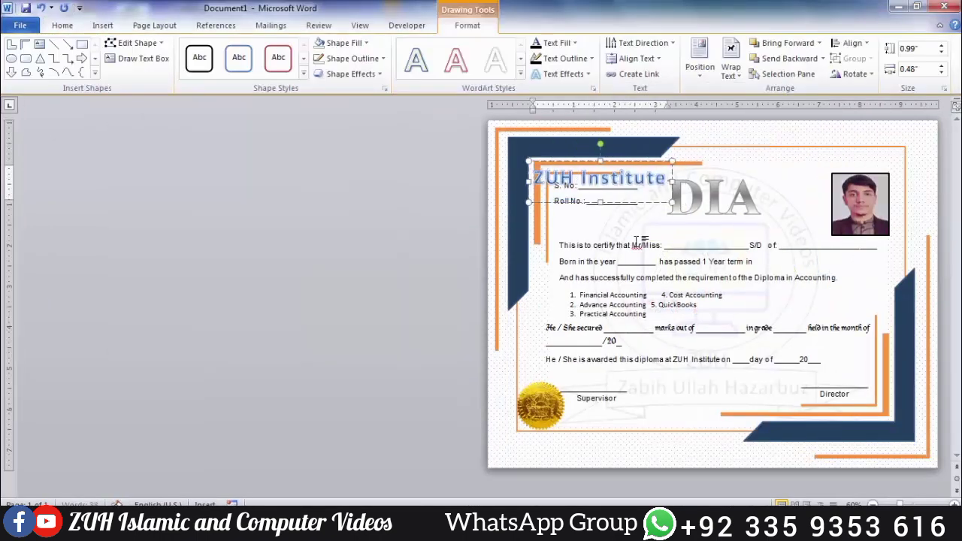
left_click_drag(601, 175, 796, 248)
Step: Set the "ZUH Institute" WordArt's font to Brush Script MT and change the word "in" before it to "at"
left_click(62, 25)
left_click(174, 48)
left_click(164, 178)
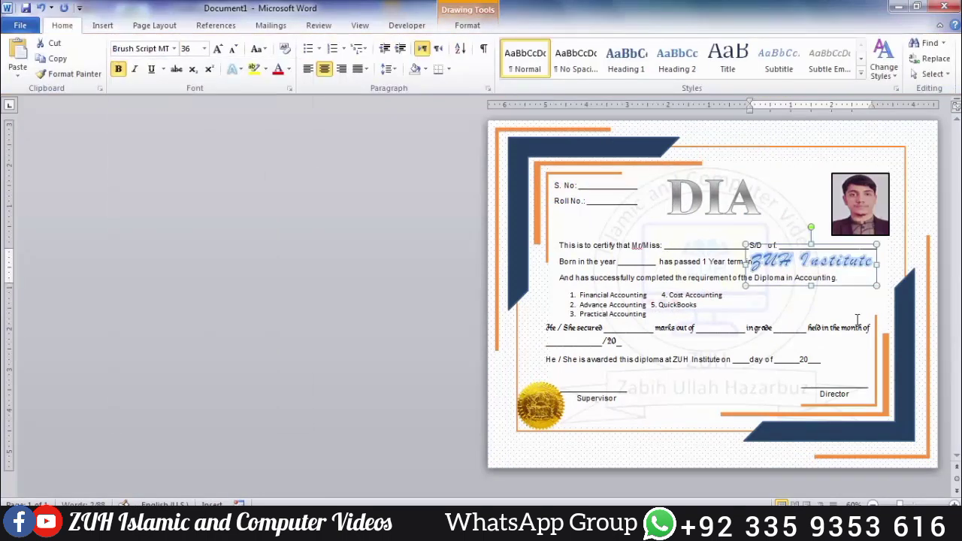
left_click(748, 261)
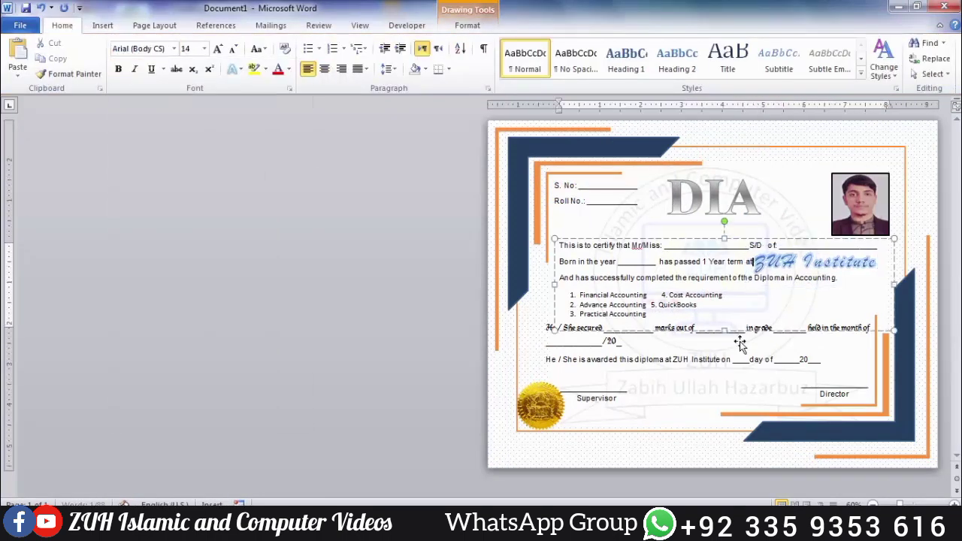